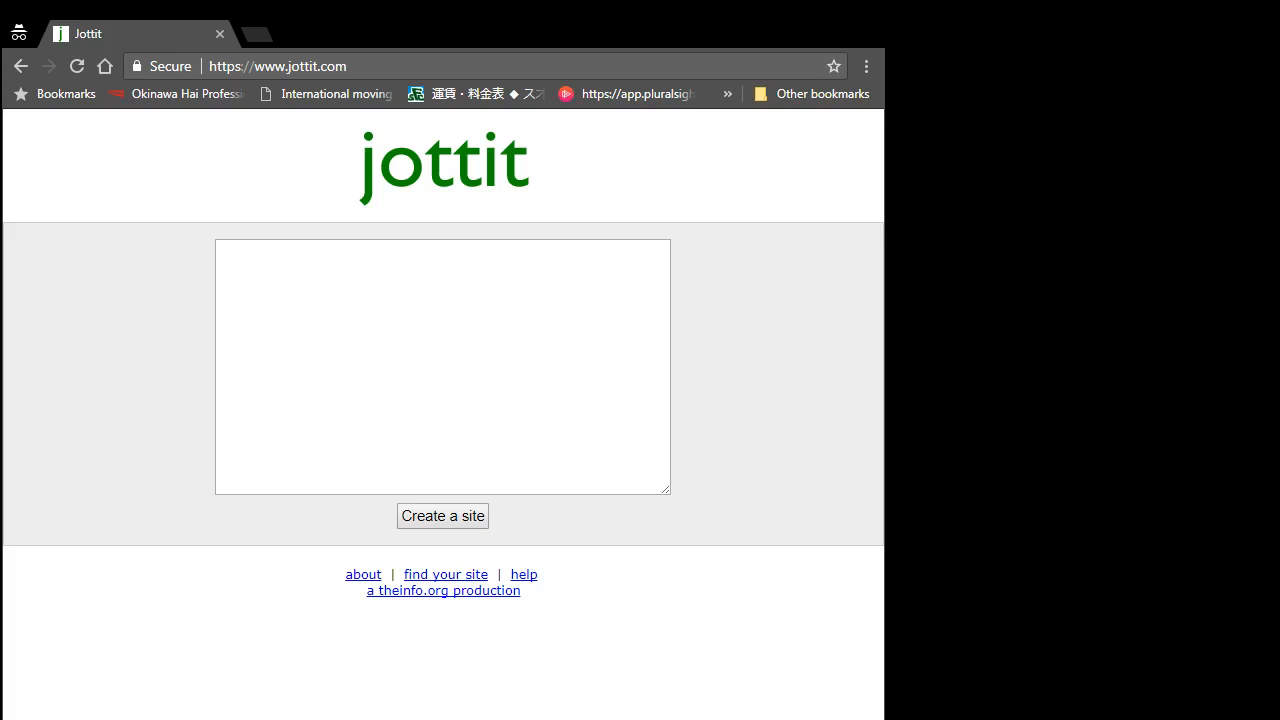
Step: Write the '#My Name' heading and the '###This is a simple site using markdown coding language' subheading
click(427, 377)
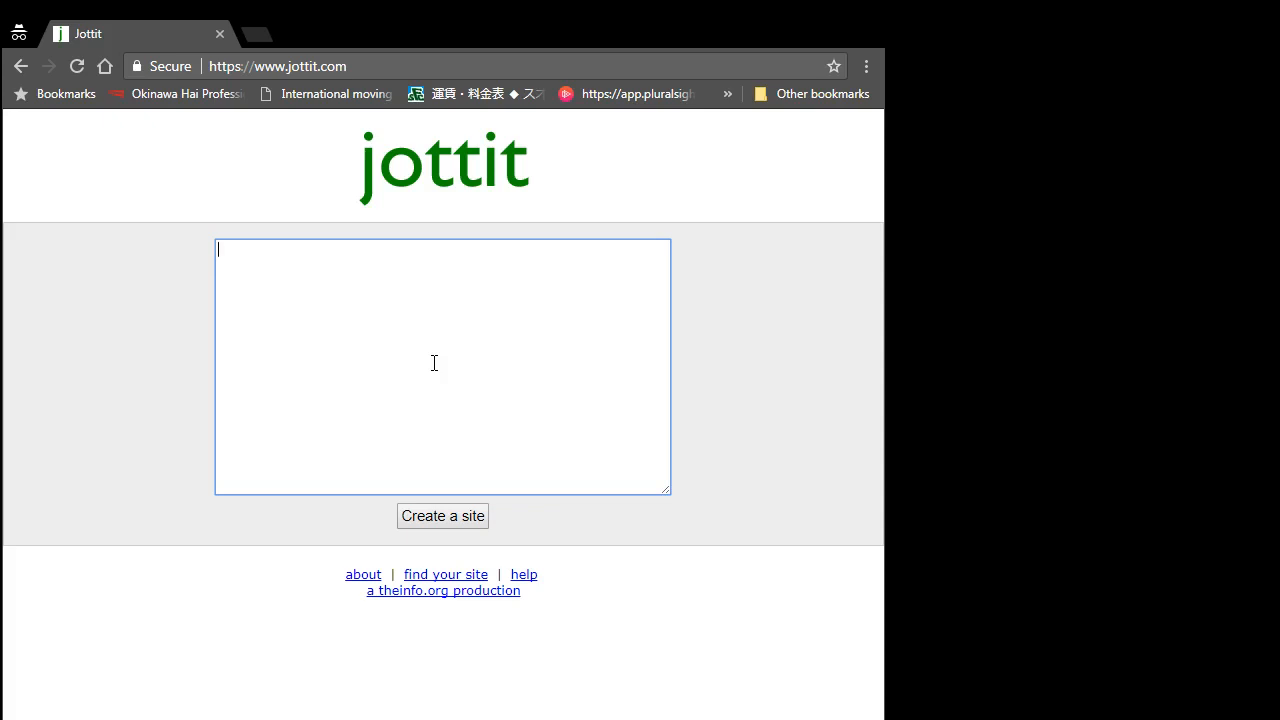
text(#)
text(M)
text(y)
text( Name)
text(#)
text(##)
text(This is a)
text( sim)
text(ple t)
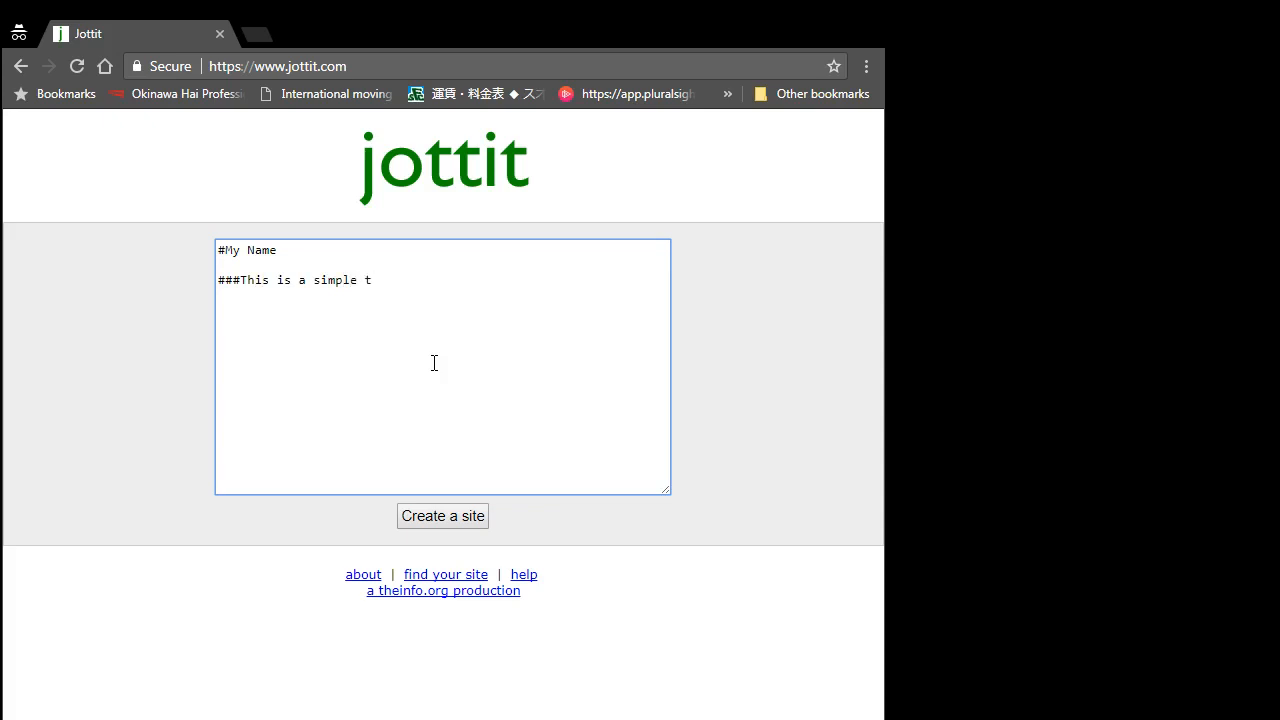
key(BackSpace)
text(site using markdown codi)
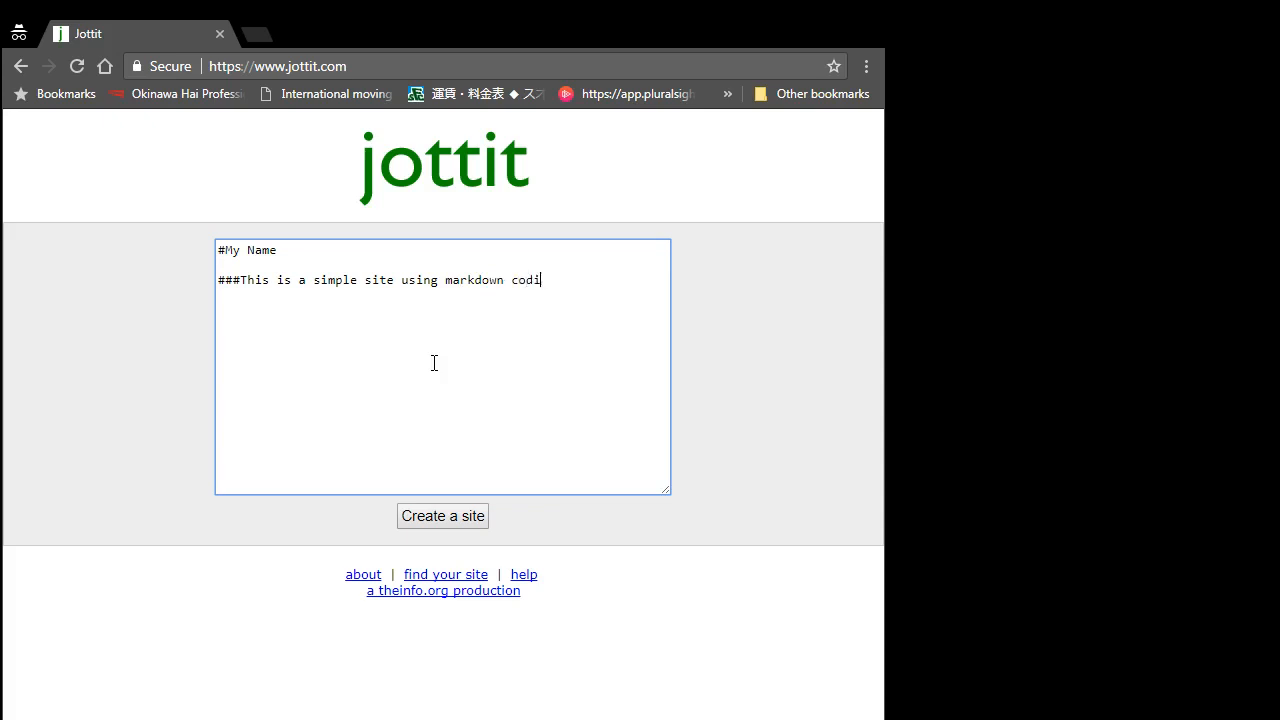
text(ng language)
Step: Add 'Markdown *coding* is **easy** to use.' with coding in italics and easy in bold
text(Markd)
text(own coding is)
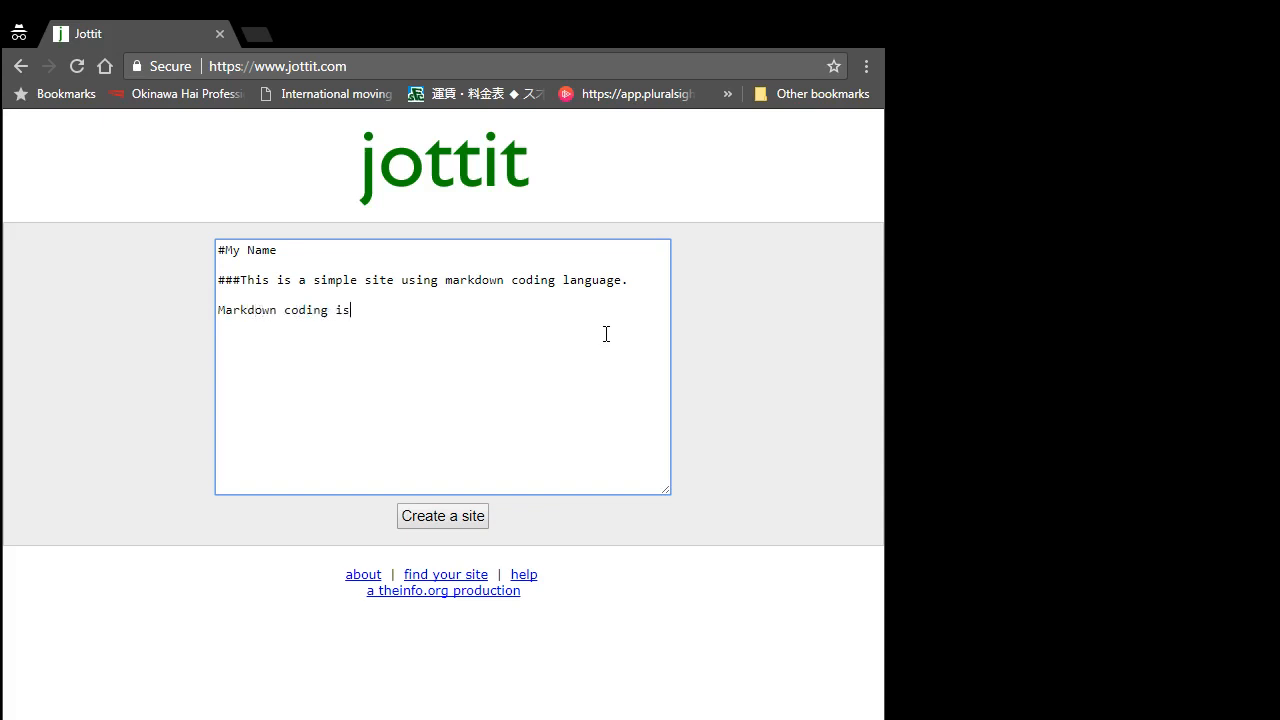
text( eax)
text(y to use)
text(.)
click(284, 311)
text(**)
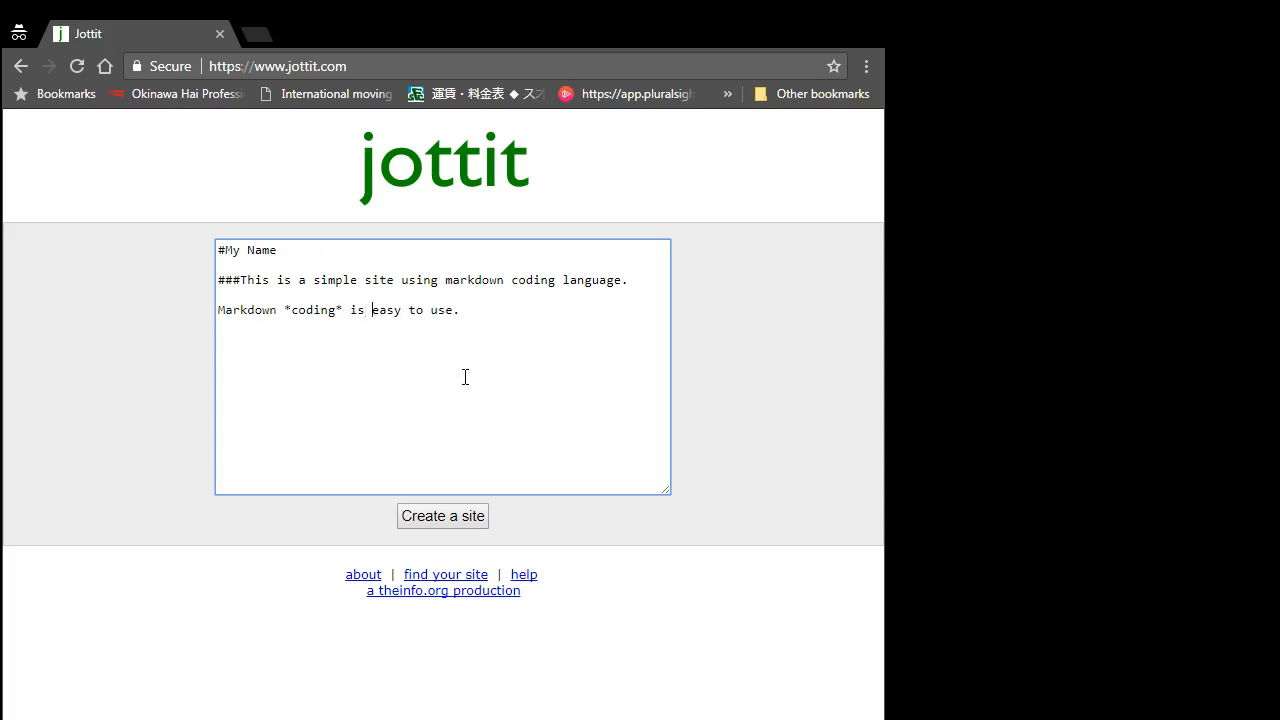
text(**easy**)
Step: Create the site from the written markdown text and start choosing its password
click(447, 520)
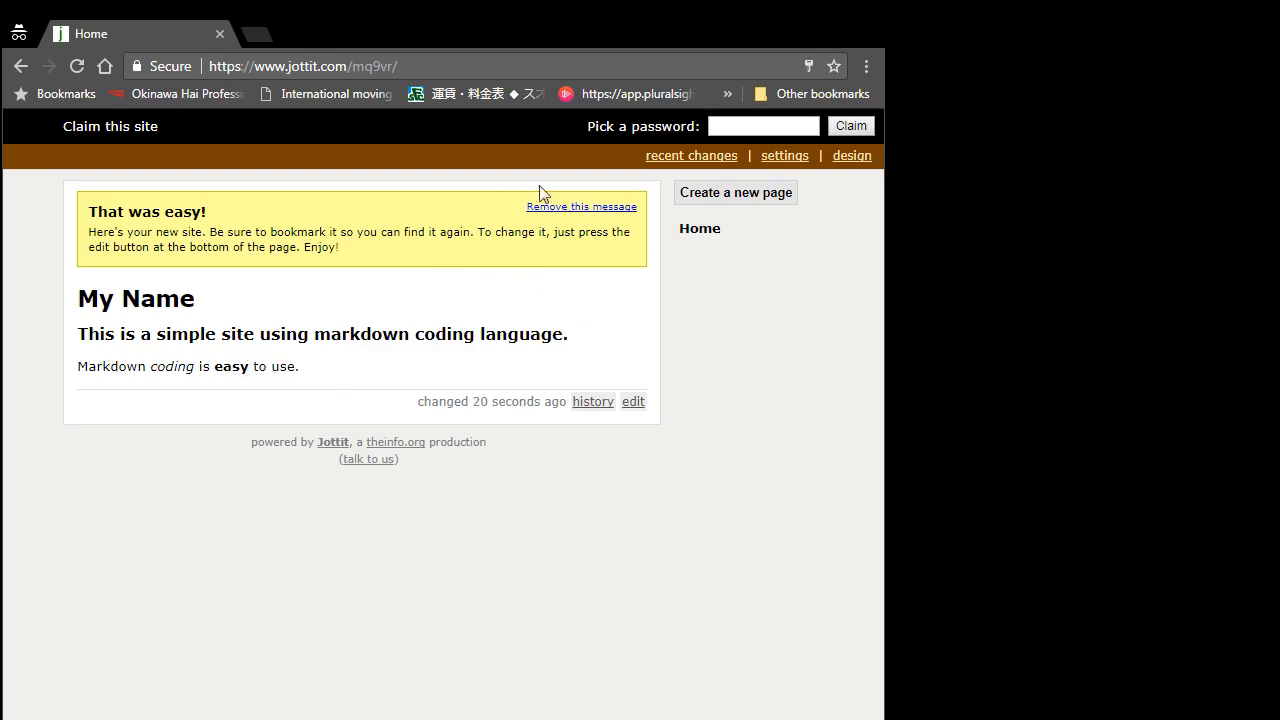
click(741, 130)
Step: Enter a site password, begin claiming the site, and fill in a recovery e-mail address
text(••••)
click(850, 127)
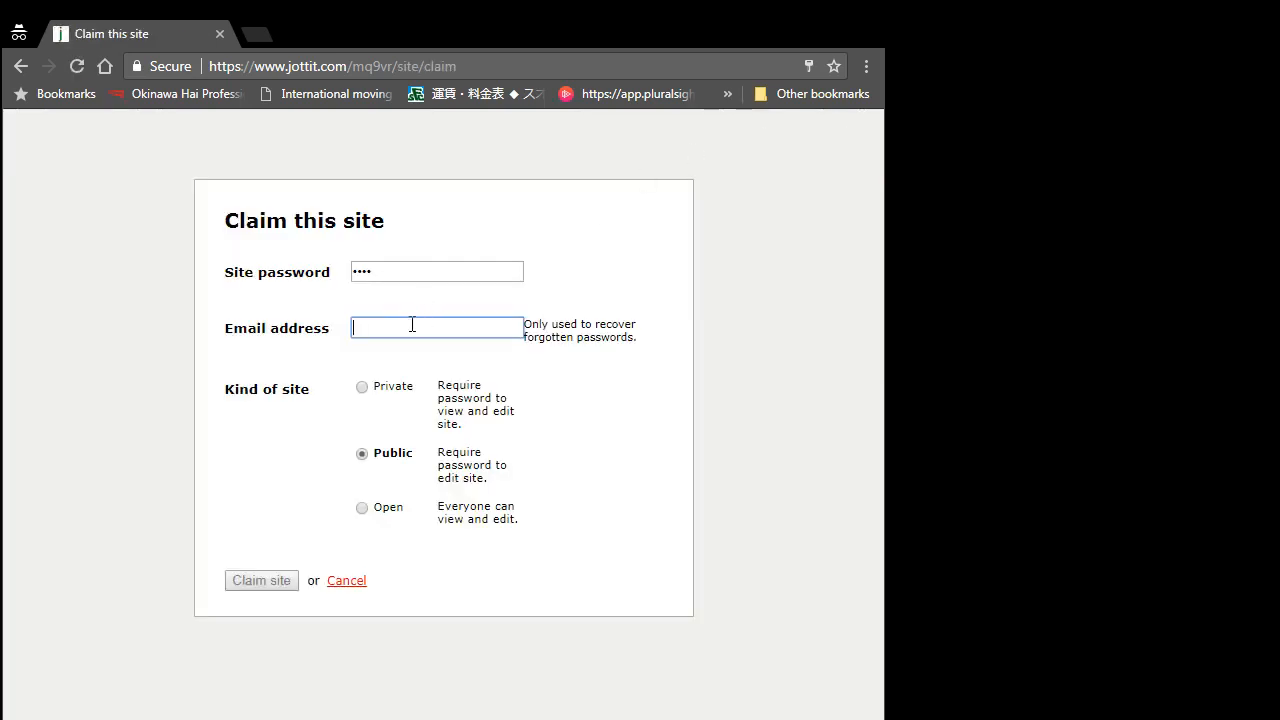
text(dummy)
text(@)
text(yah)
key(BackSpace)
text(ho)
key(BackSpace)
text(oo.com)
Step: Submit the site claim and remove the 'That was easy!' welcome message
click(250, 590)
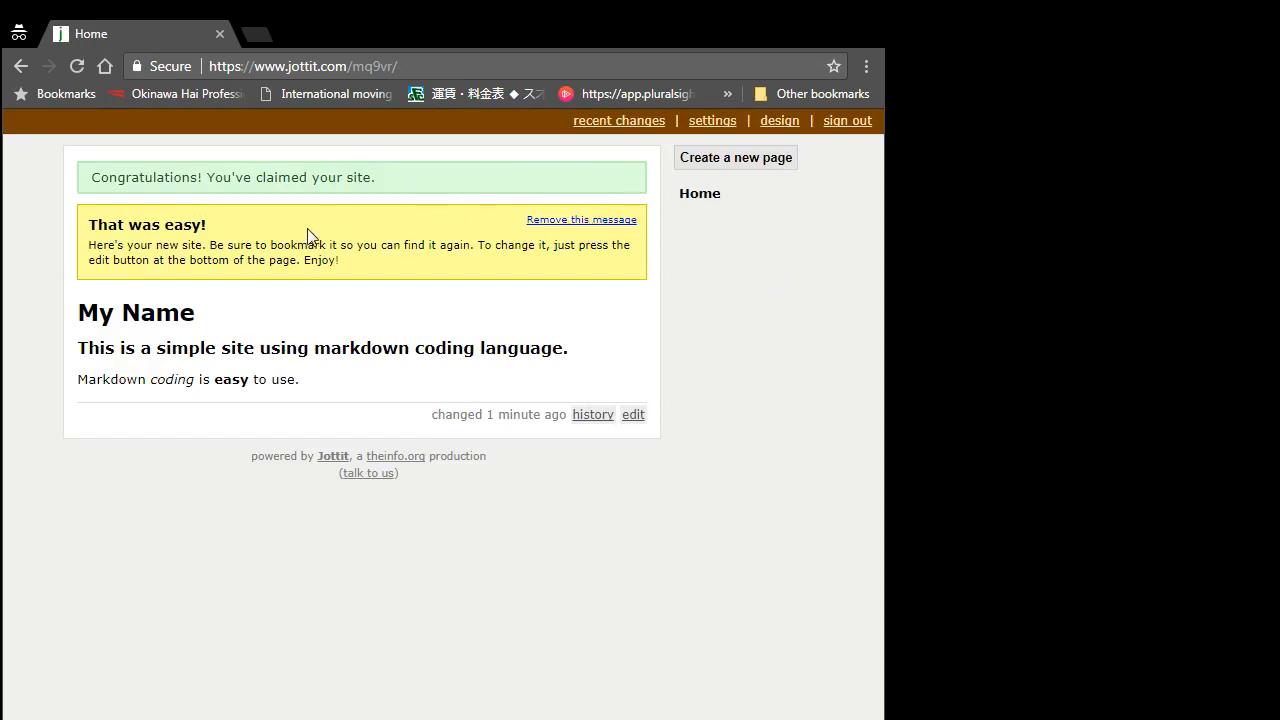
click(576, 220)
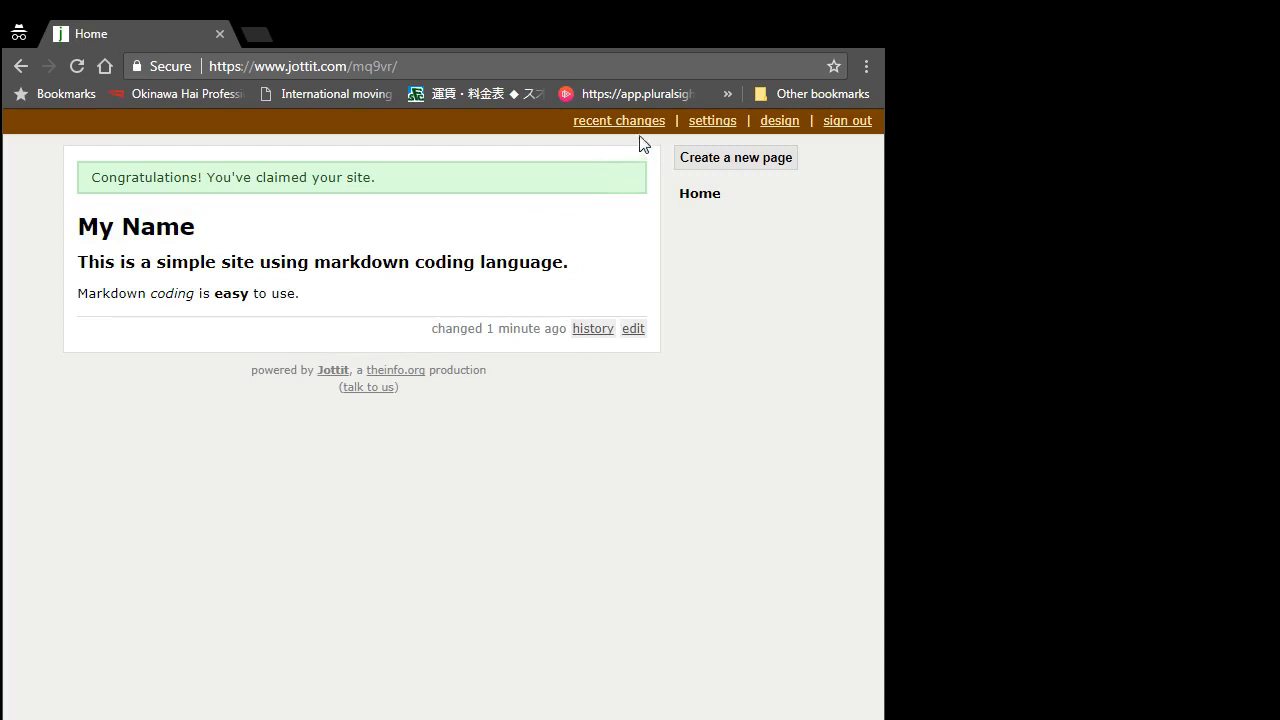
Step: In Settings, title the site 'Markdown Test Site' with the subtitle 'Assignment 4'
click(712, 121)
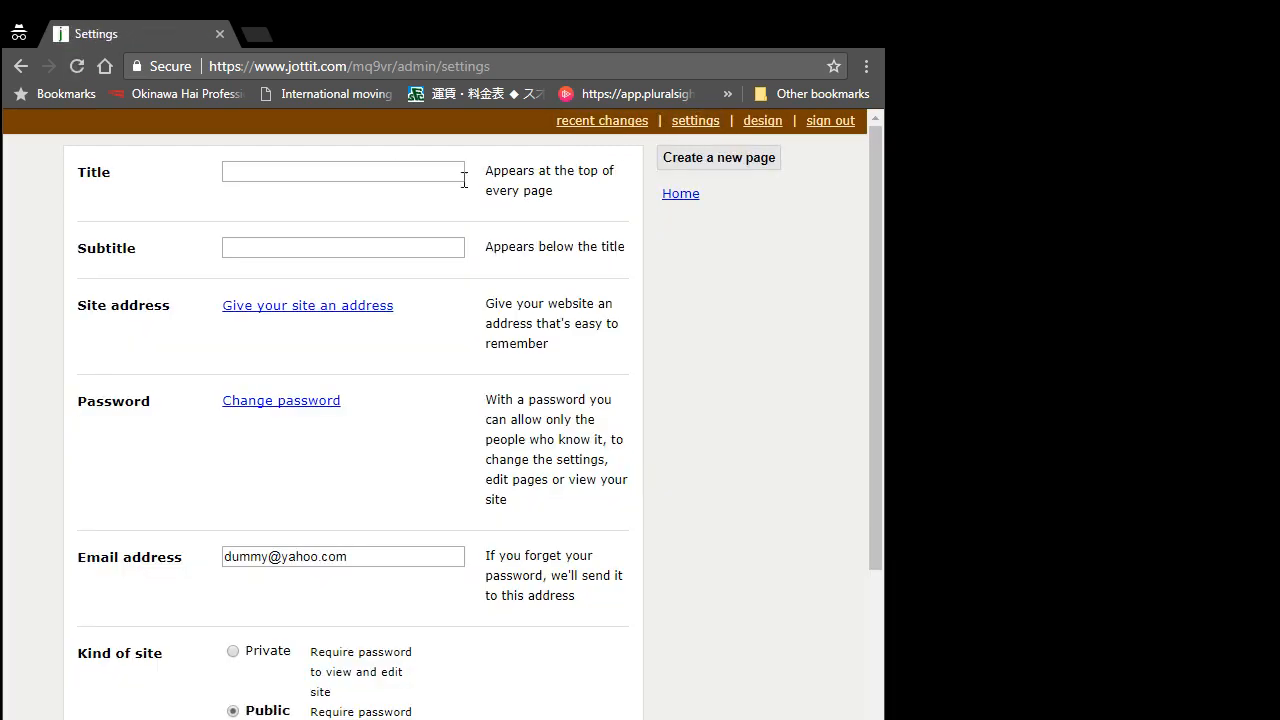
click(450, 172)
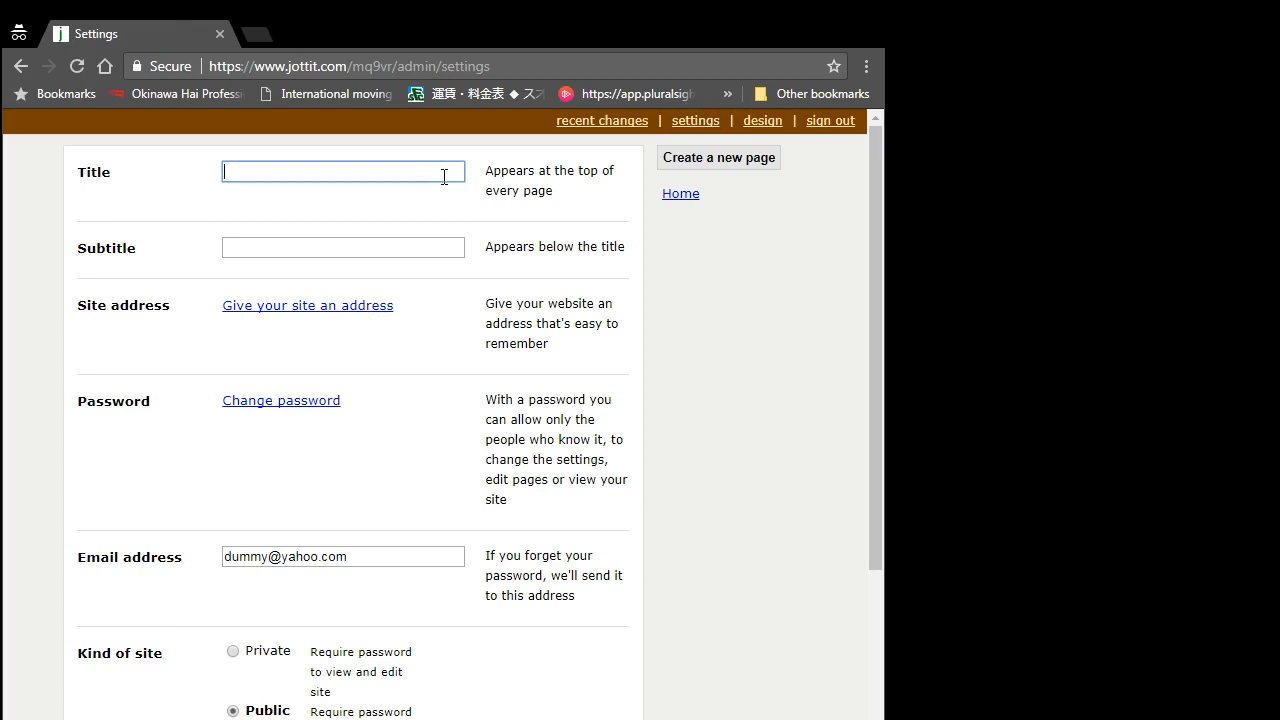
text(Markd)
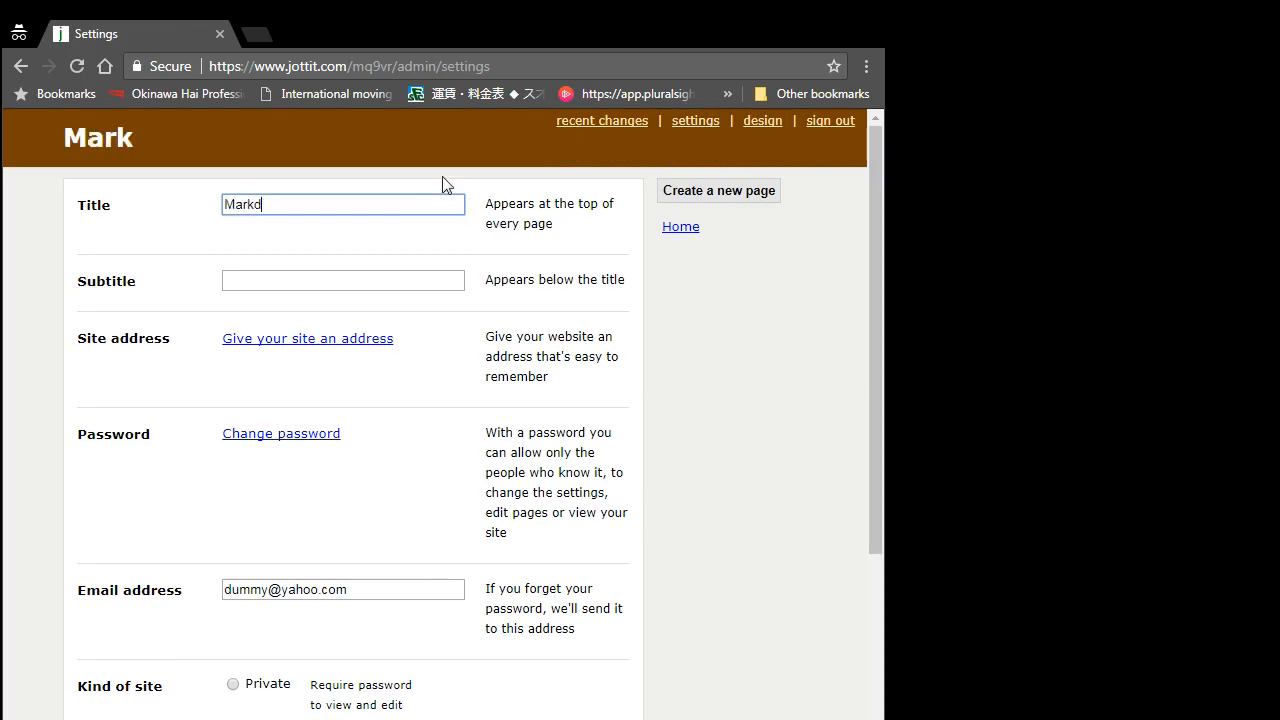
text(own Tes)
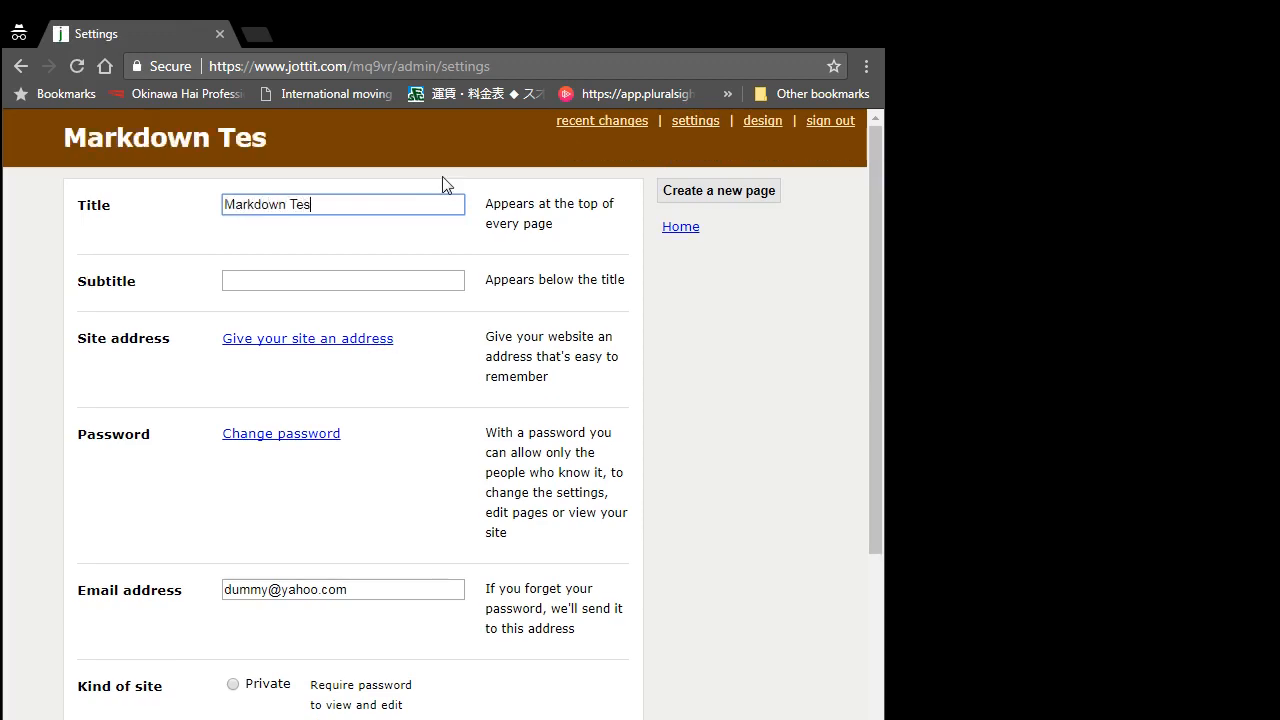
text(t Site)
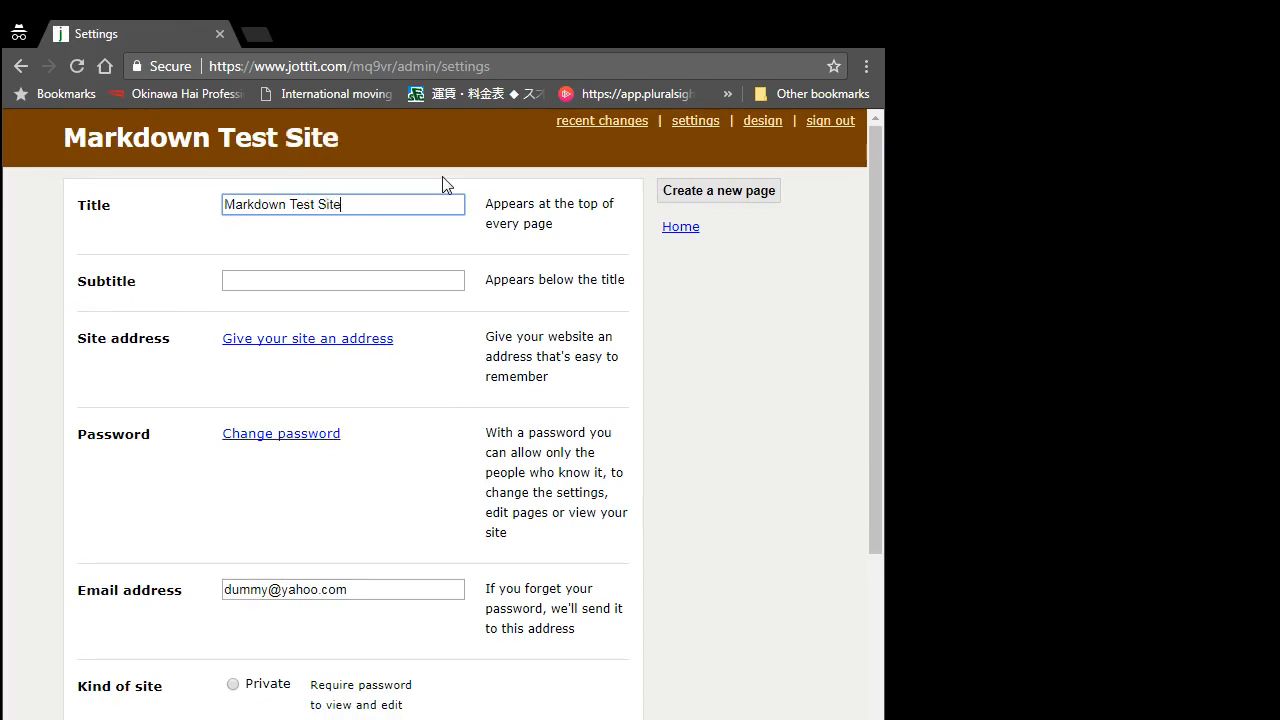
key(Tab)
text(As)
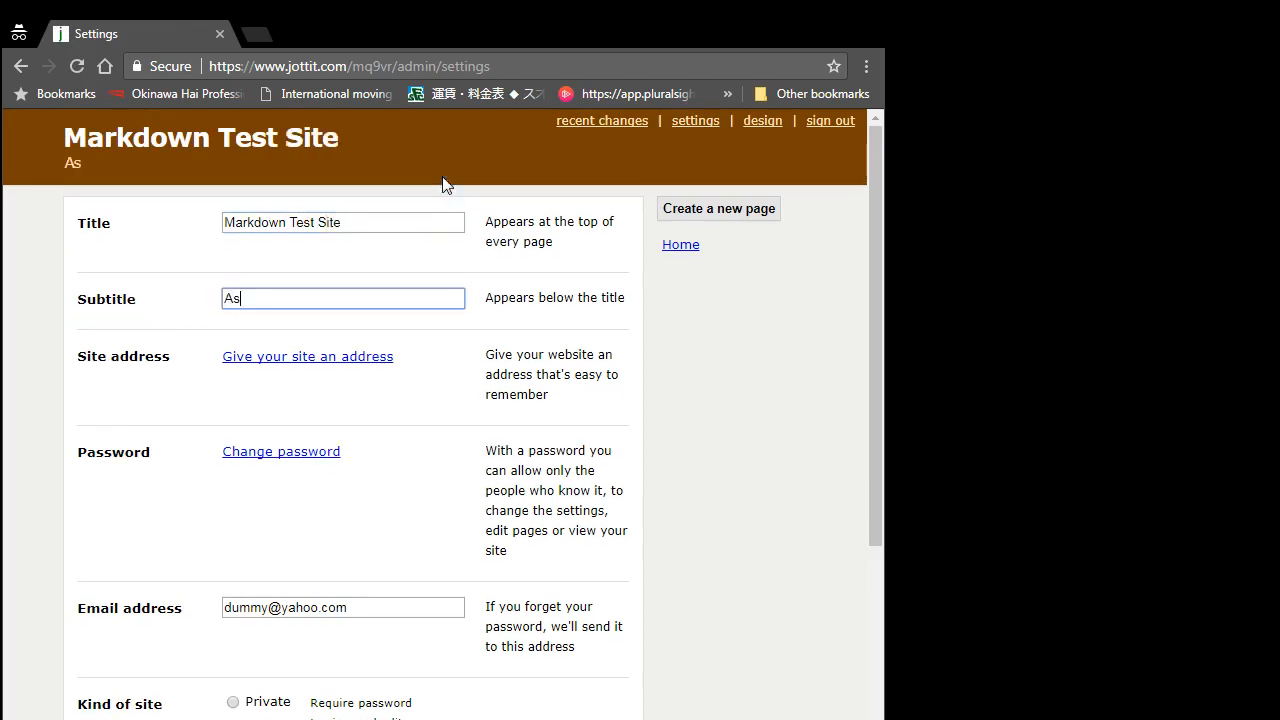
text(signment 4)
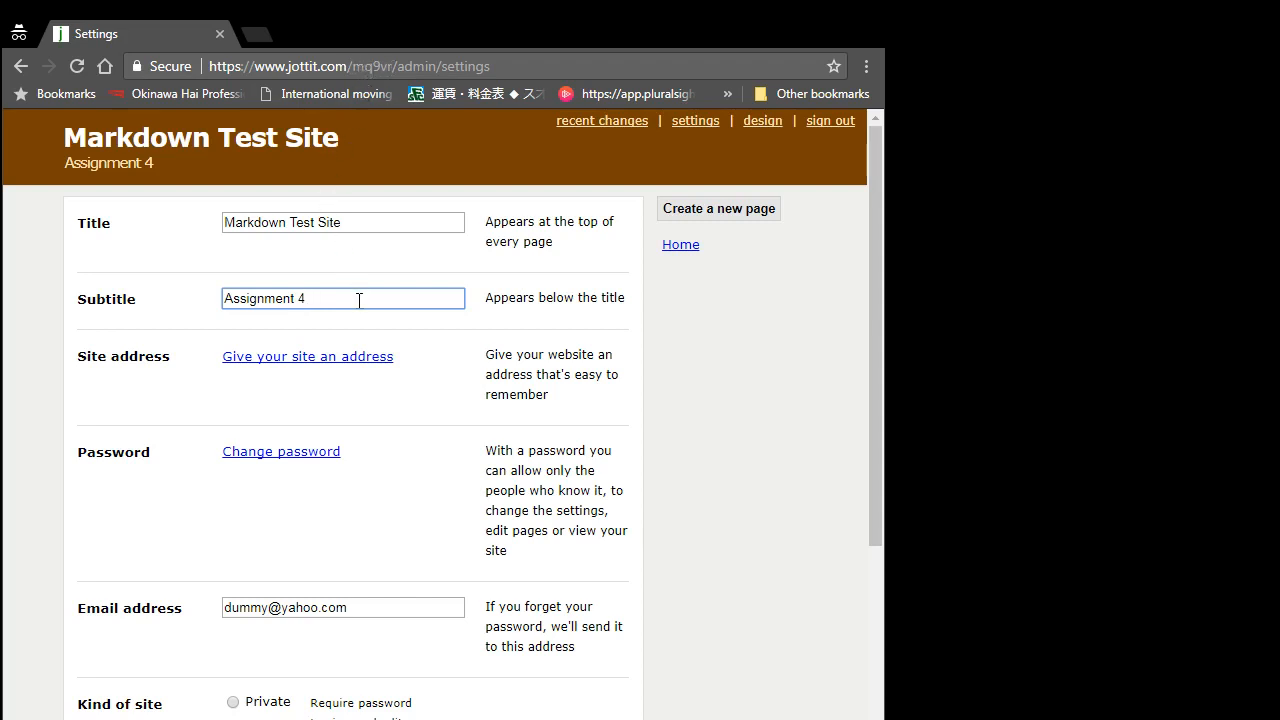
Step: Change the site address to 'ifsm', making it ifsm.jottit.com
click(335, 357)
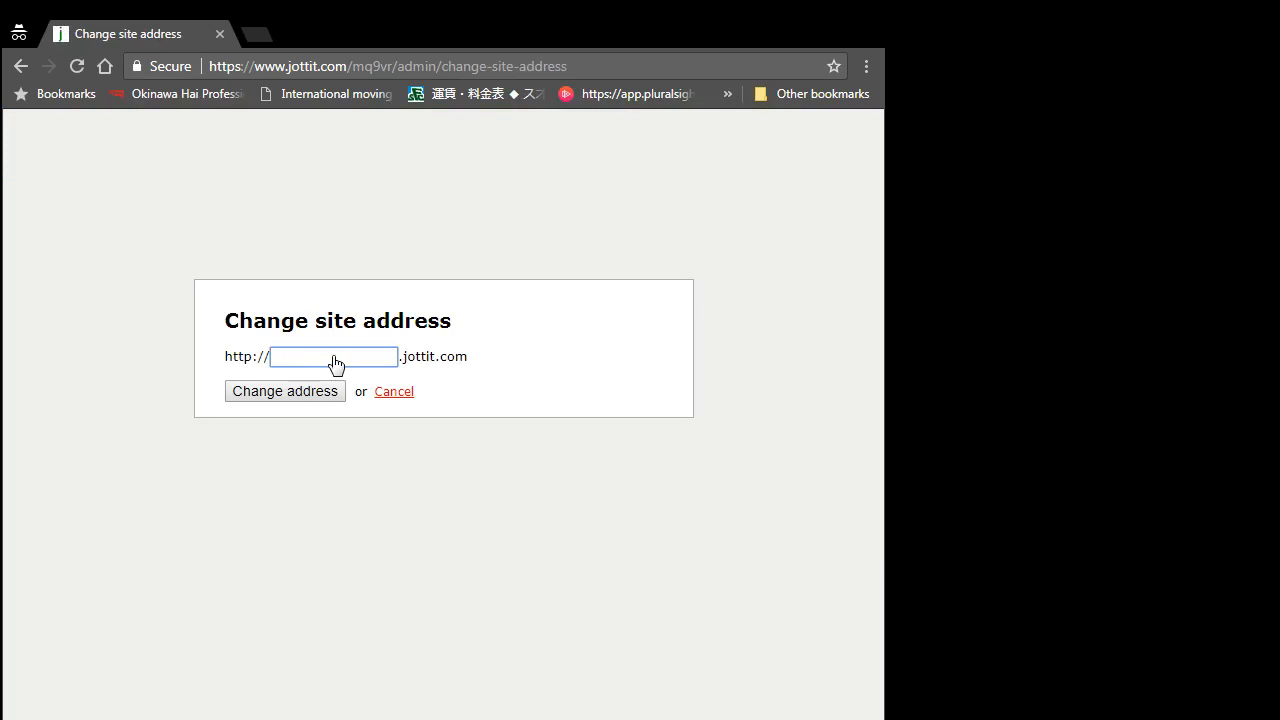
text(m)
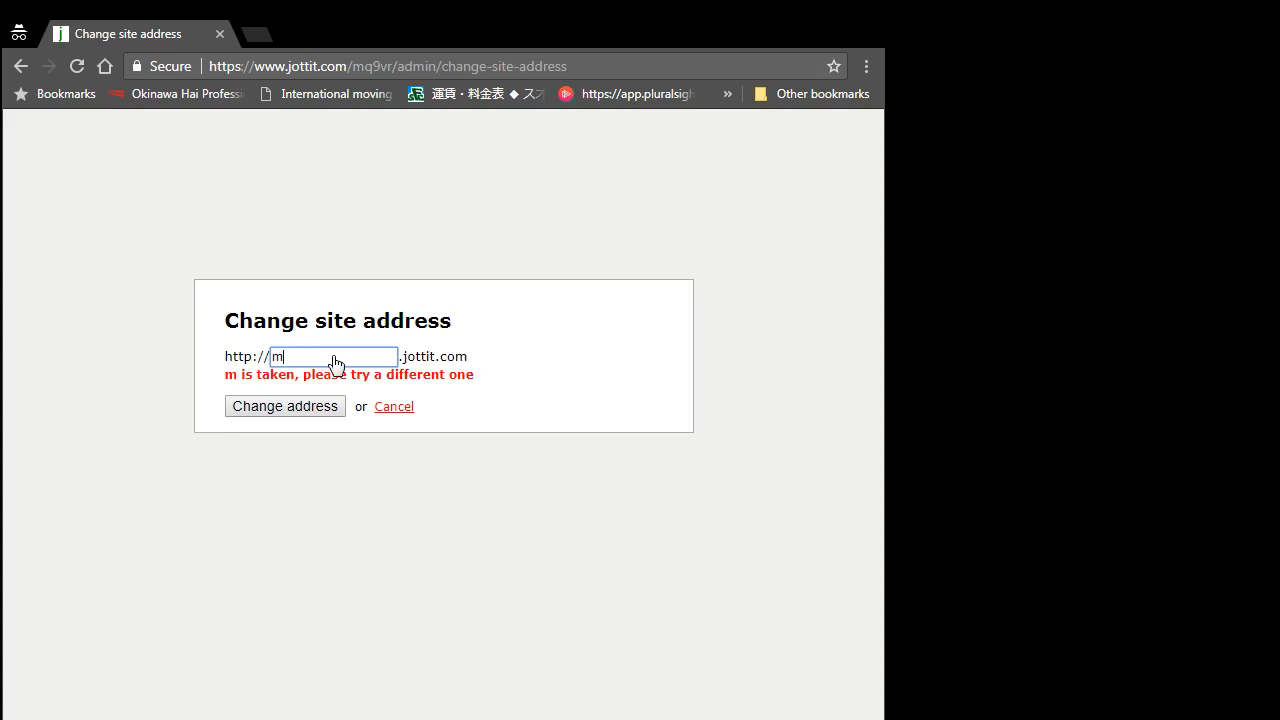
text(ark)
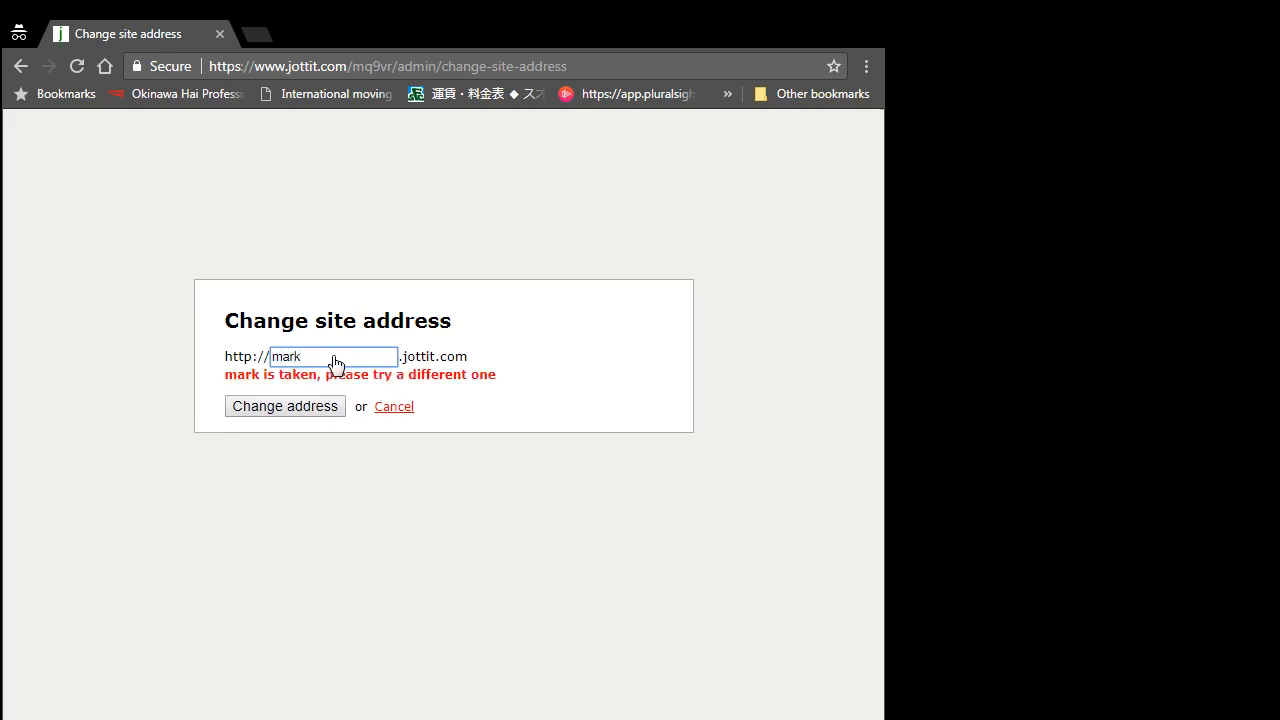
text(down)
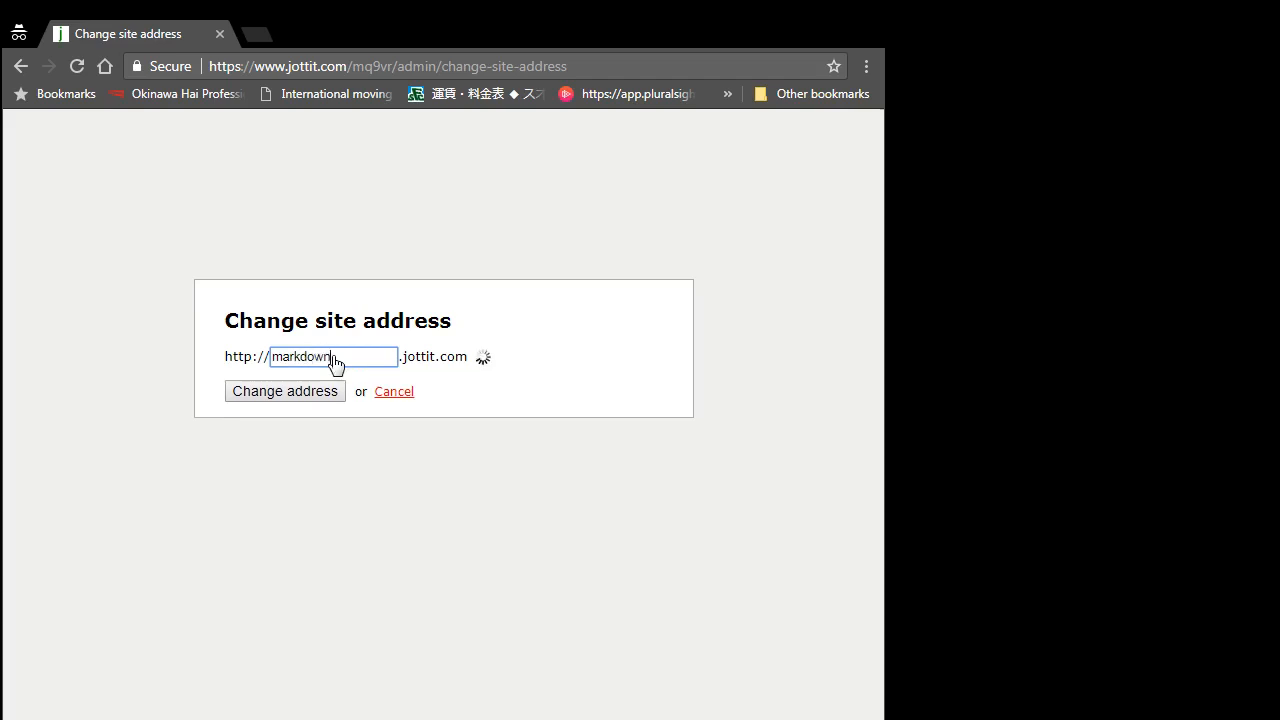
key(BackSpace)
key(BackSpace)
key(BackSpace)
key(BackSpace)
key(BackSpace)
key(BackSpace)
key(BackSpace)
key(BackSpace)
text(ifsm)
click(301, 395)
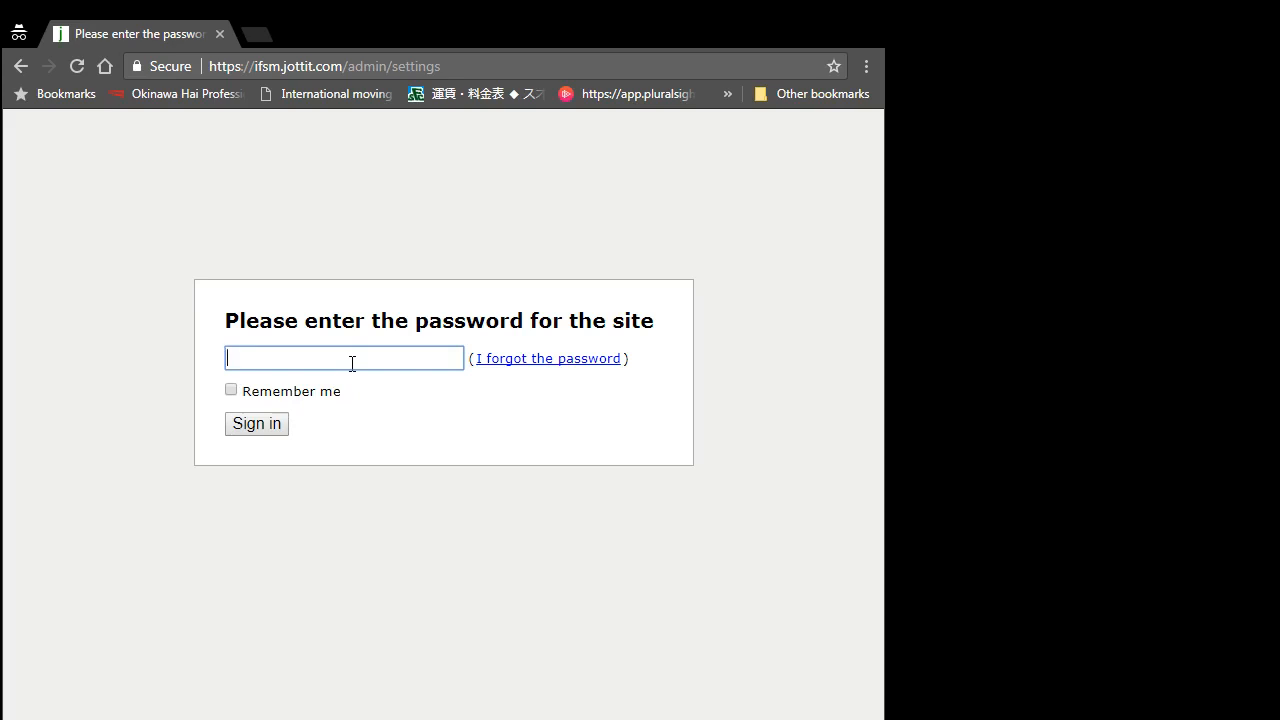
Step: Sign back in with the site password and review Settings showing ifsm.jottit.com
text(••••)
click(258, 430)
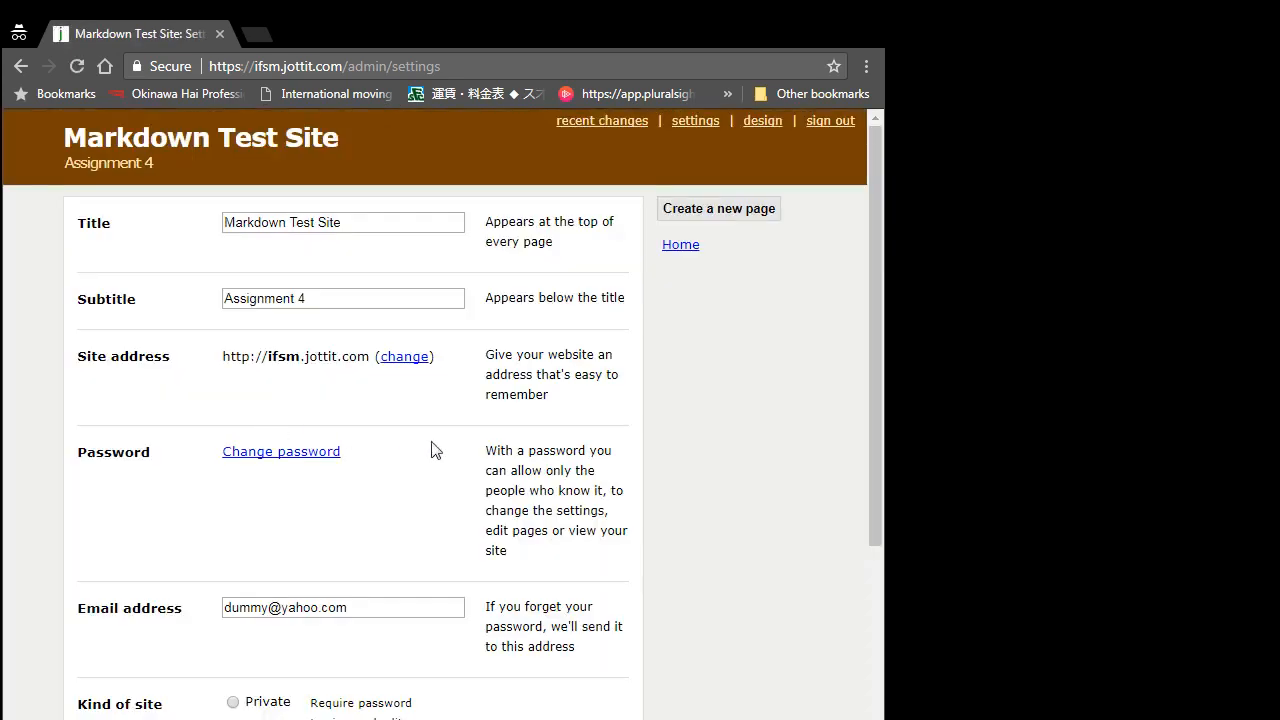
scroll(461, 465, down, 3)
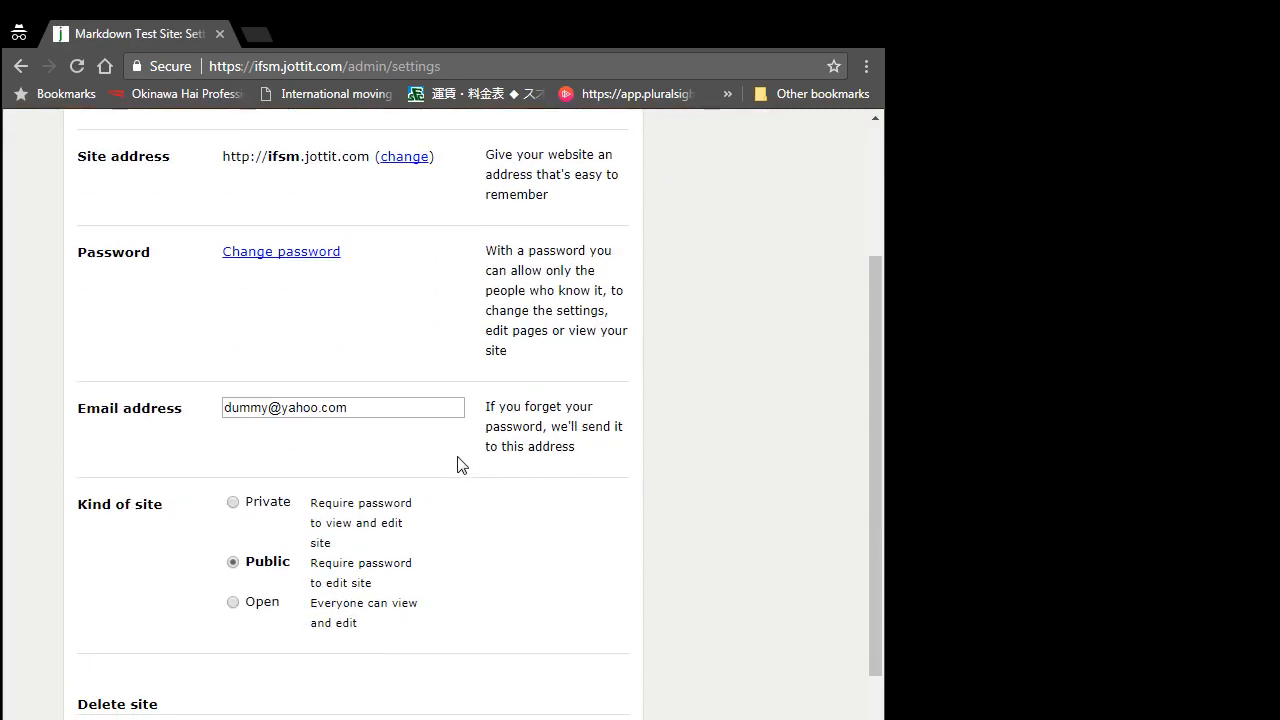
scroll(461, 465, up, 3)
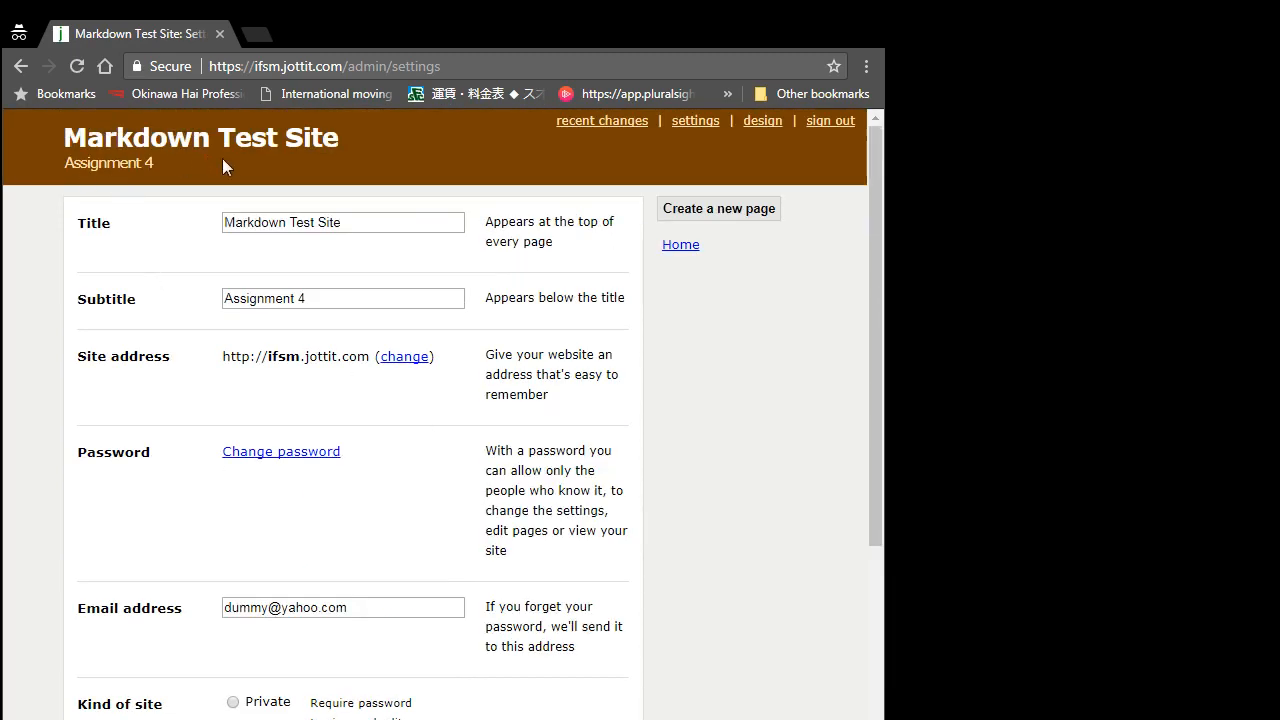
Step: Adjust the site's colour scheme to a slightly lighter deep blue and return to Home
click(764, 118)
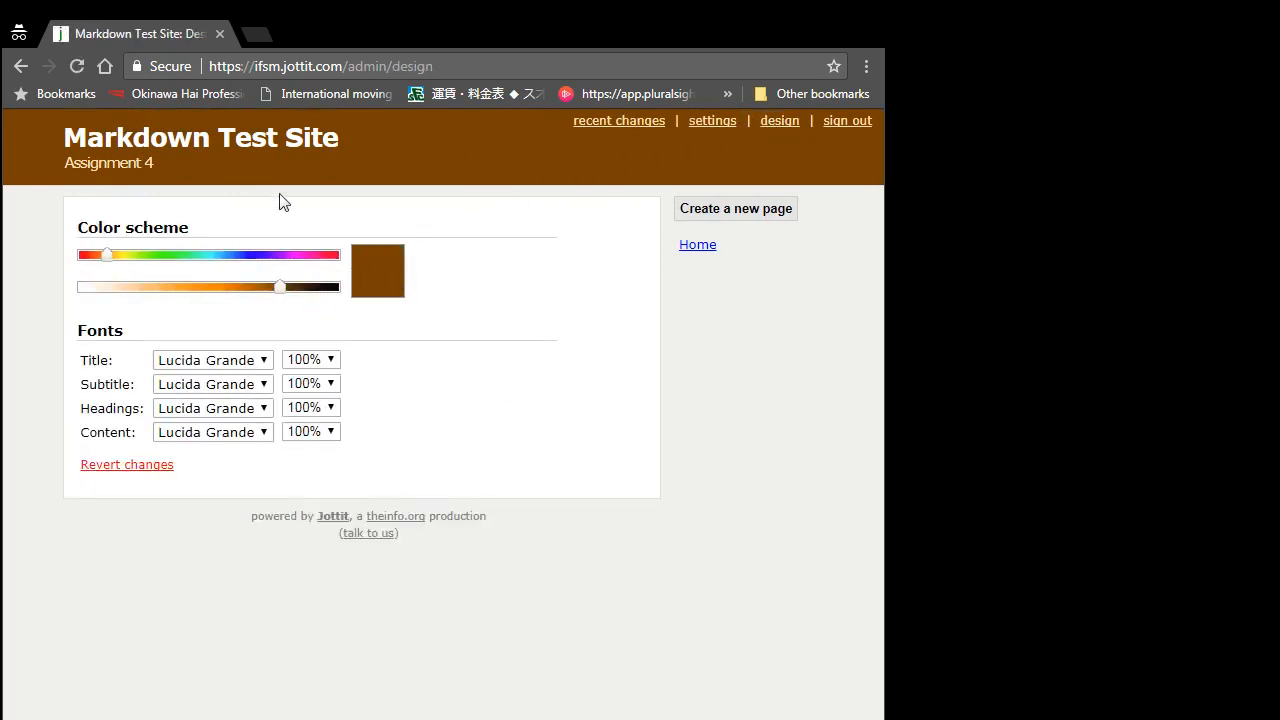
drag(108, 255, 255, 258)
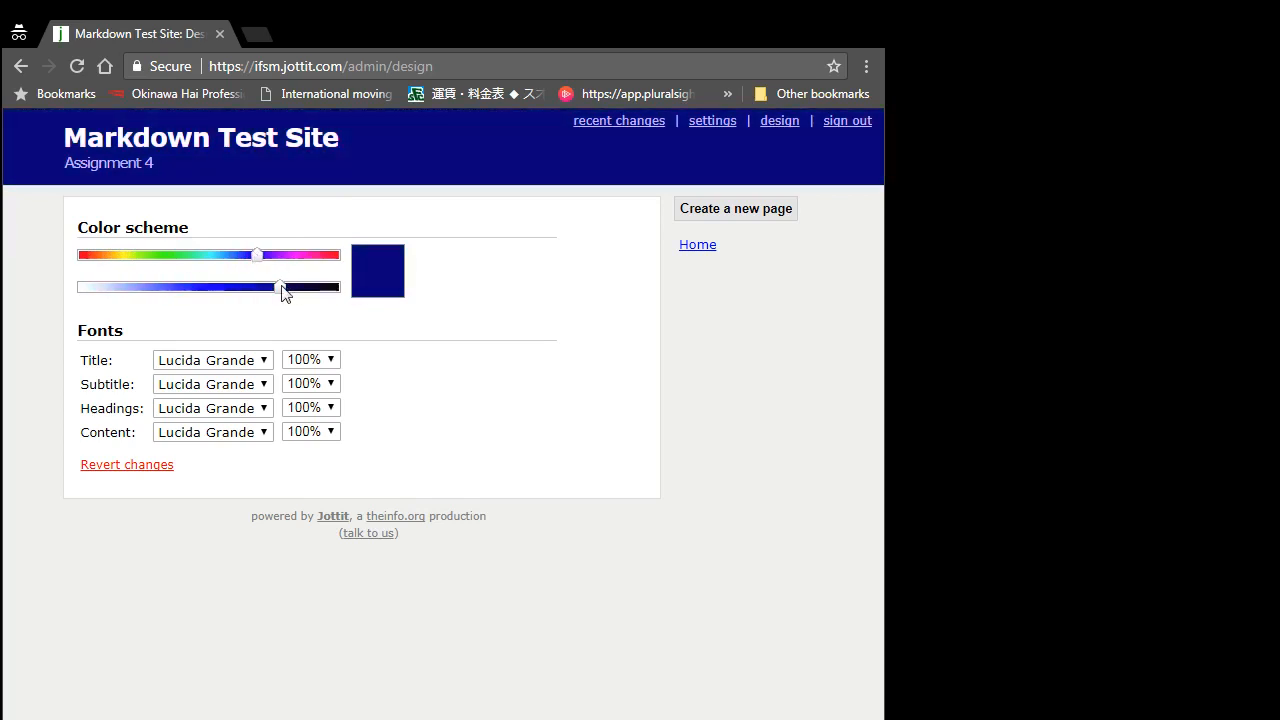
mouse_move(283, 289)
mouse_down()
mouse_move(245, 305)
mouse_move(269, 294)
mouse_move(217, 289)
mouse_move(303, 296)
mouse_move(264, 297)
mouse_up()
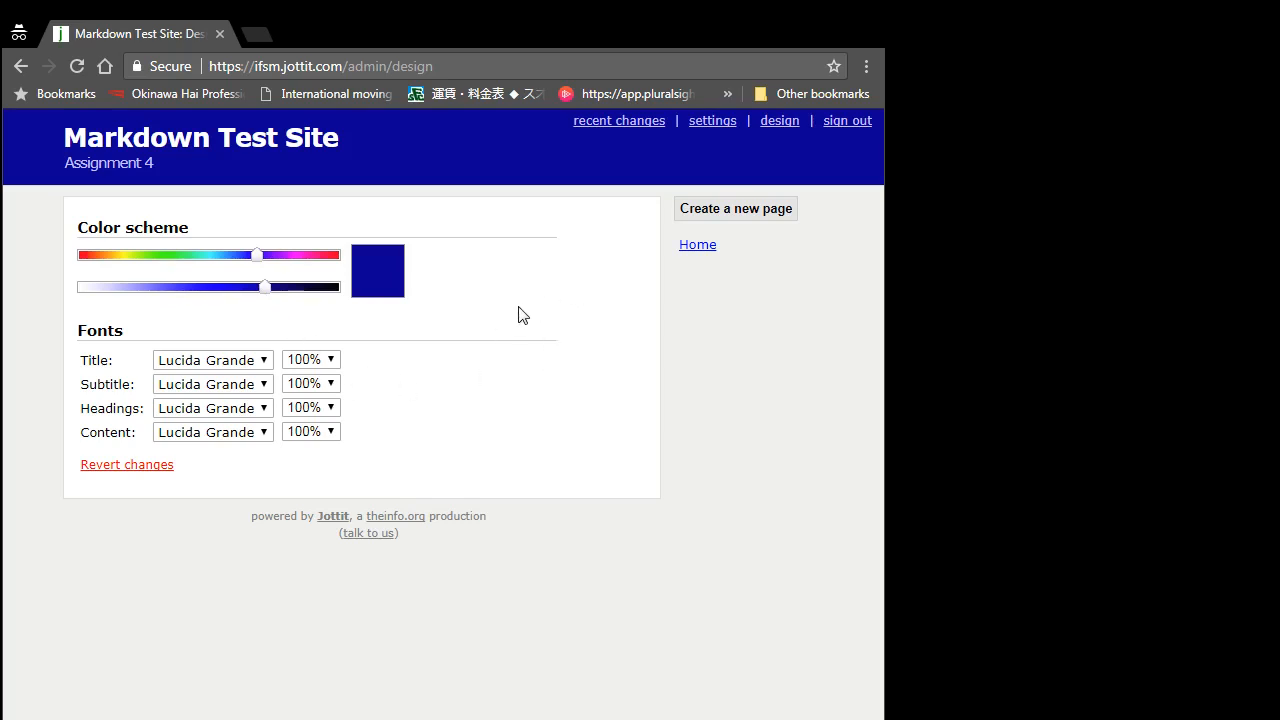
click(700, 246)
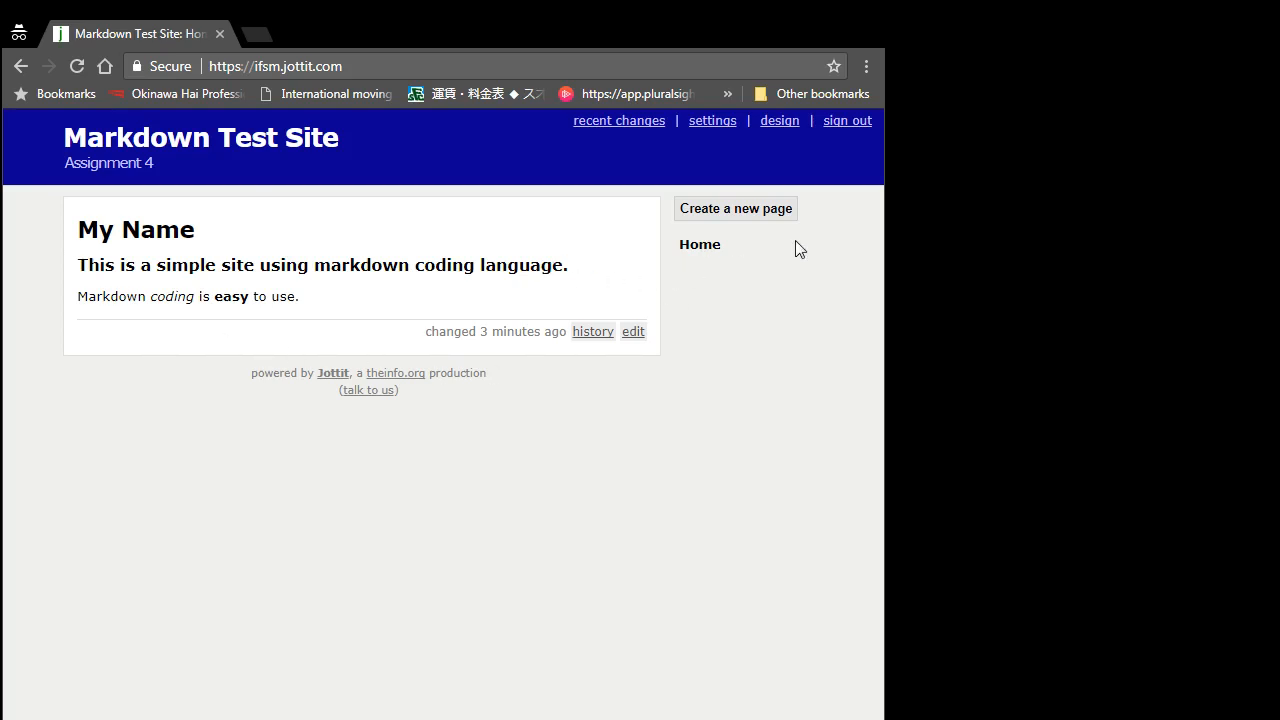
Step: Create a new page named 'Bio'
click(749, 220)
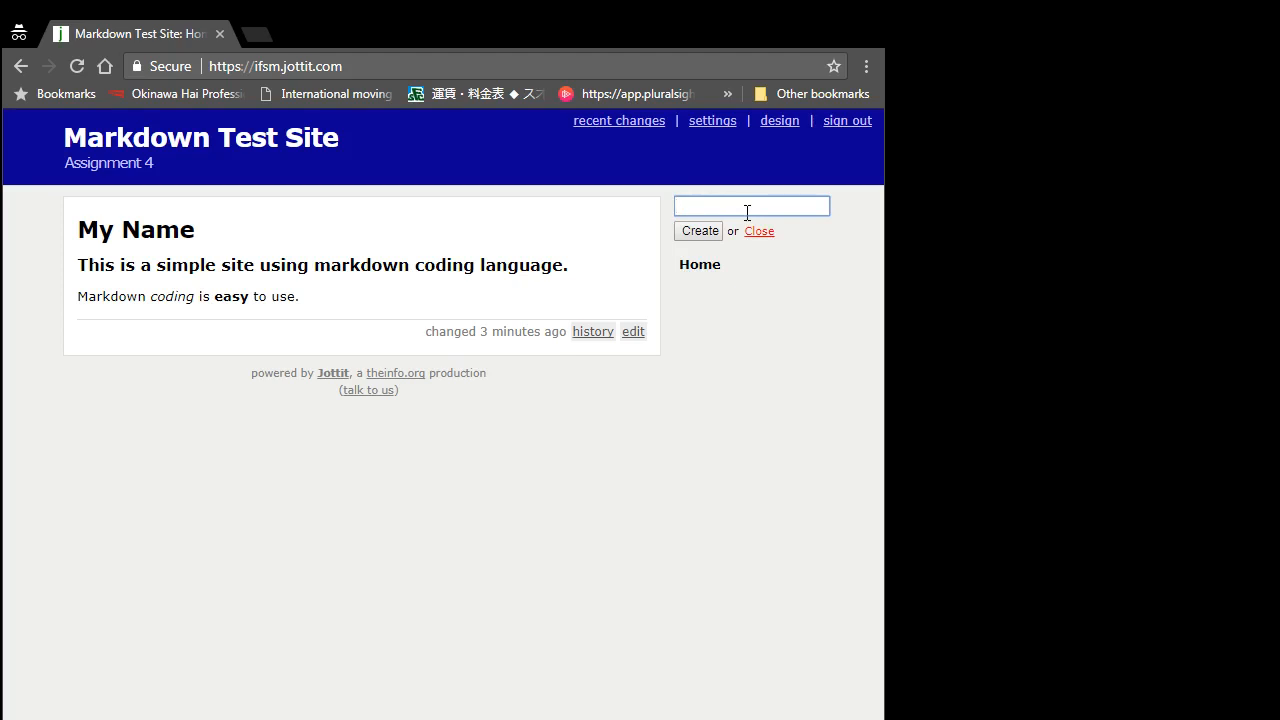
text(Bio)
click(700, 231)
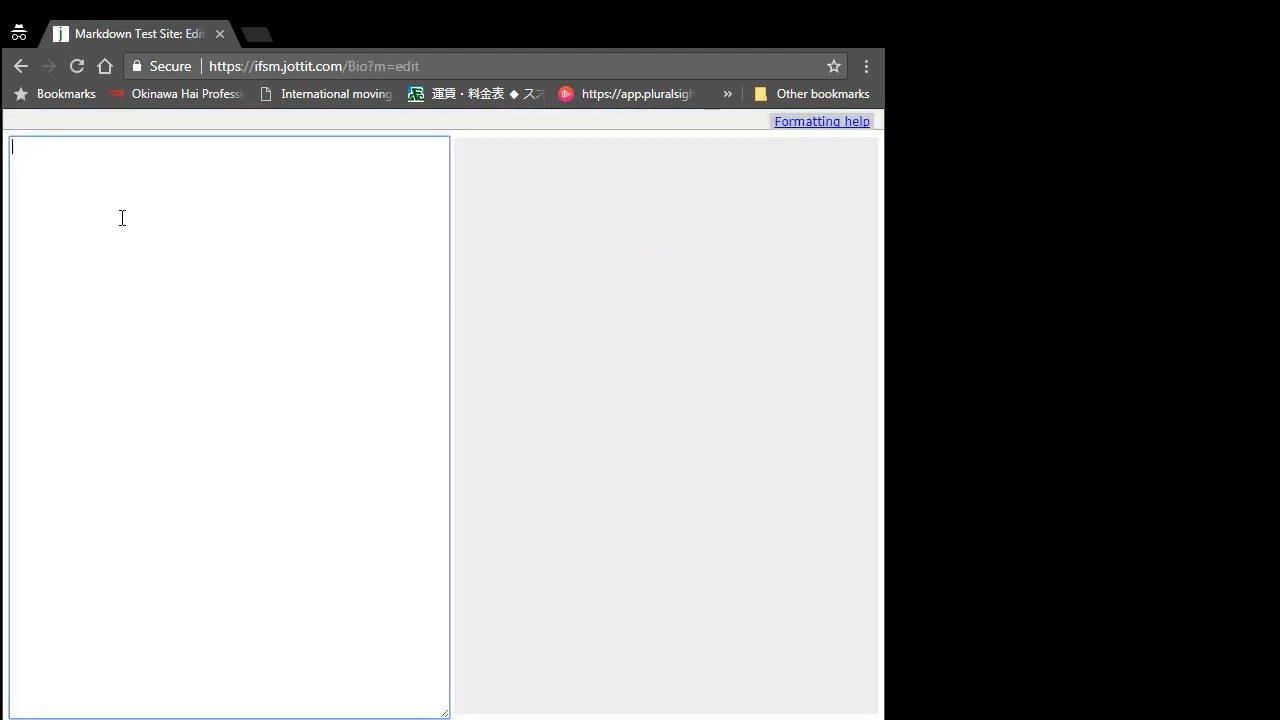
Step: Write a level-1 name heading followed by 'Address:' and 'Tel:' lines
text(# Robert)
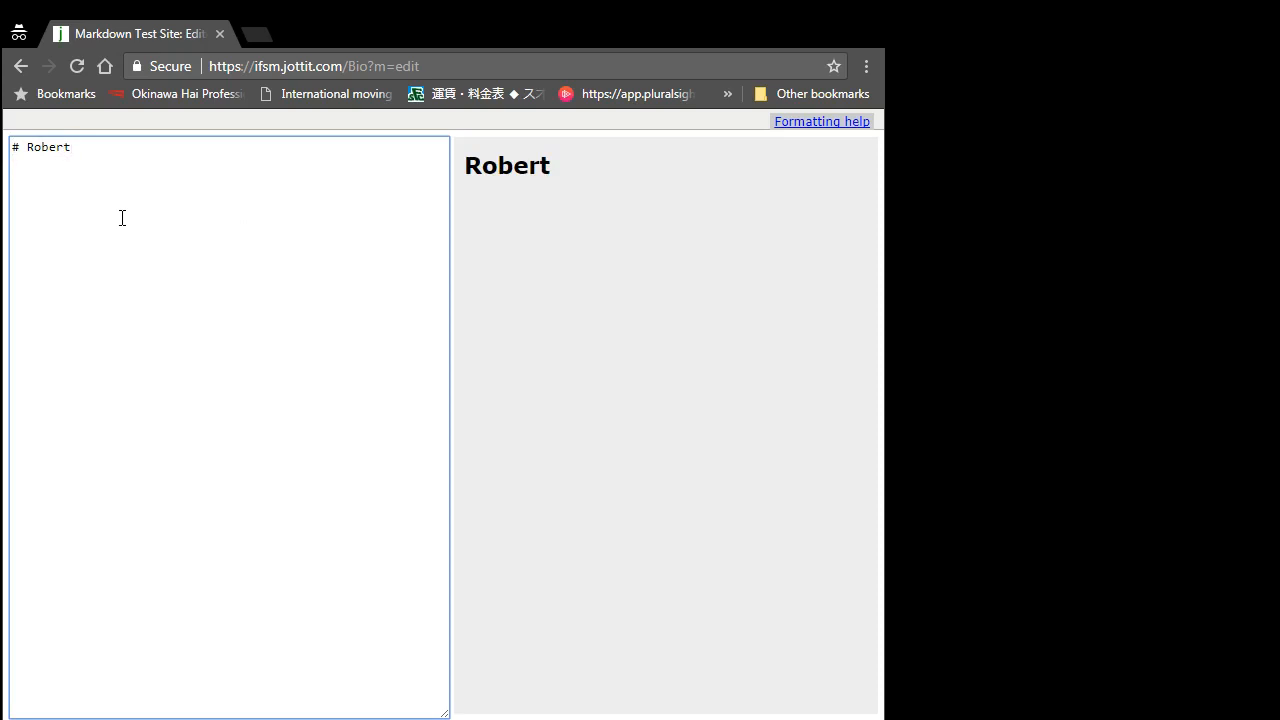
key(Return)
text(Address:)
key(Return)
text(Tel:)
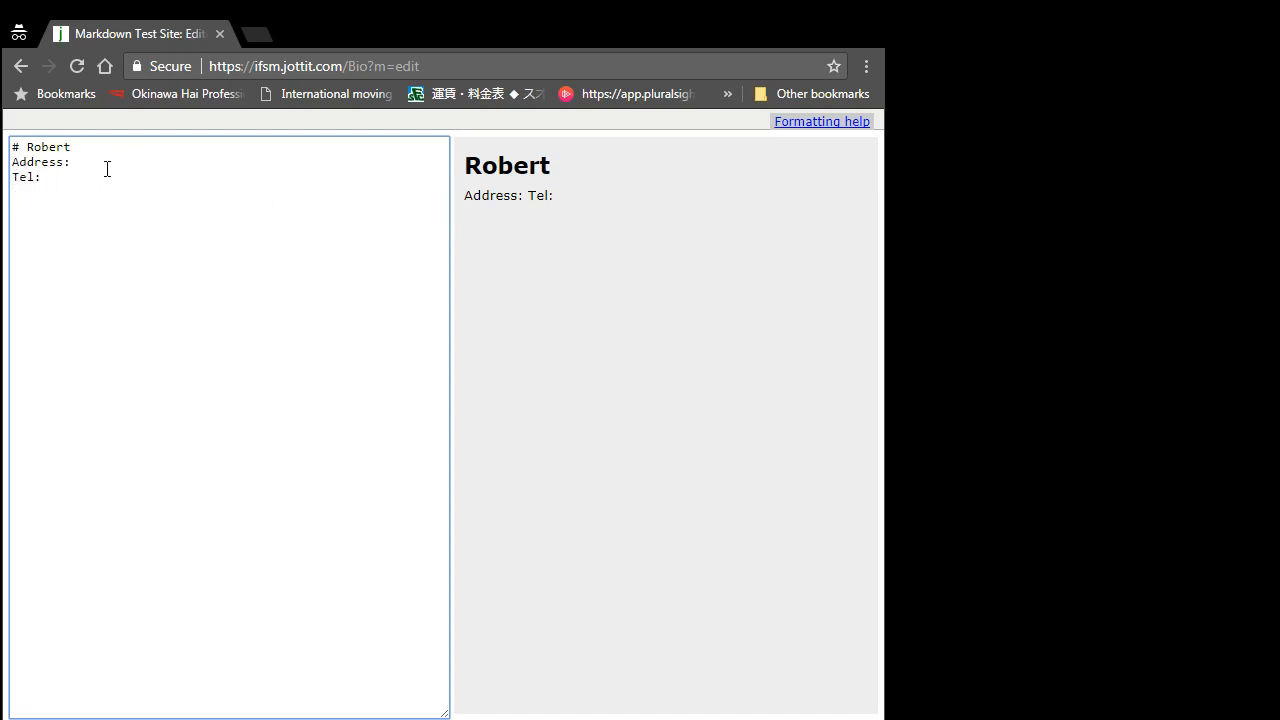
Step: Add a '### Things I like to do.' subheading below the contact lines
click(171, 166)
key(Return)
text(###Things I like to do)
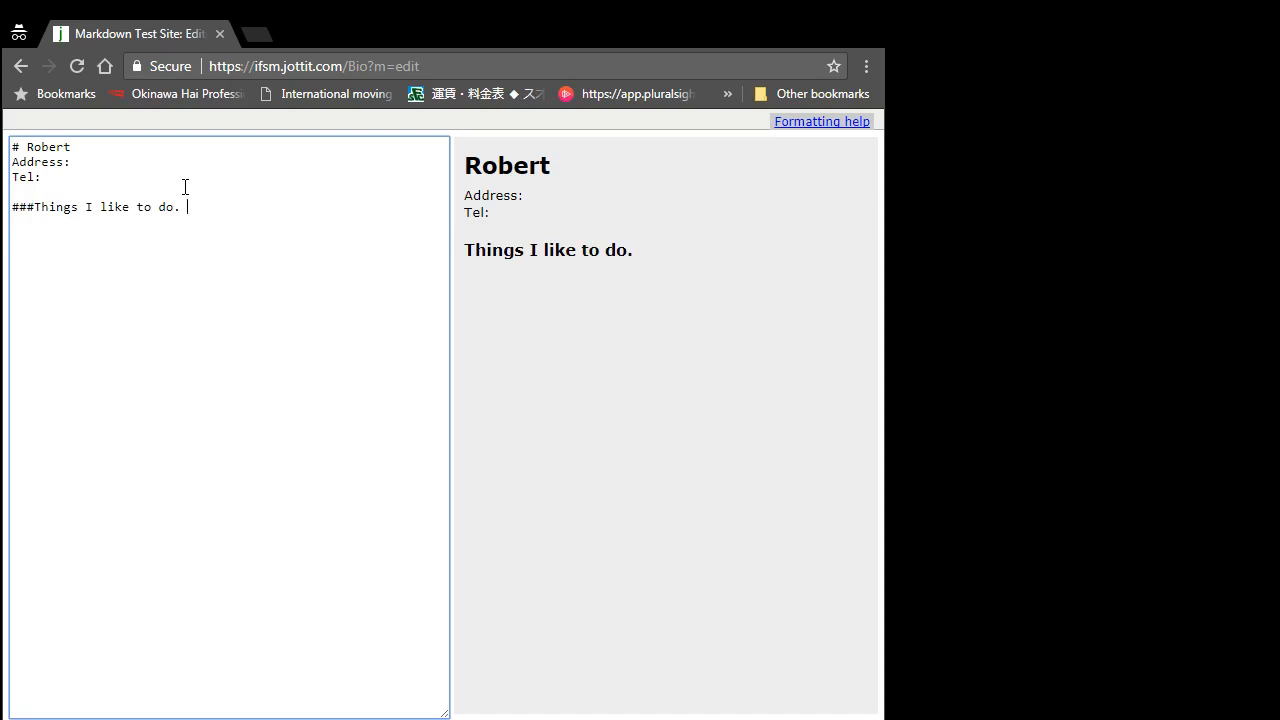
text(. \)
Step: Remove the stray backslash and start the hobby list with '+ Bicycling'
key(BackSpace)
text(![)
key(BackSpace)
key(BackSpace)
text(+)
text( Bi)
text(cy)
text(cles)
key(BackSpace)
key(BackSpace)
text(ing)
key(Return)
Step: Add '+ Scuba Diving', '+ Hiking' and '+ ~~Watch TV~~' list items
text(+ Scuba)
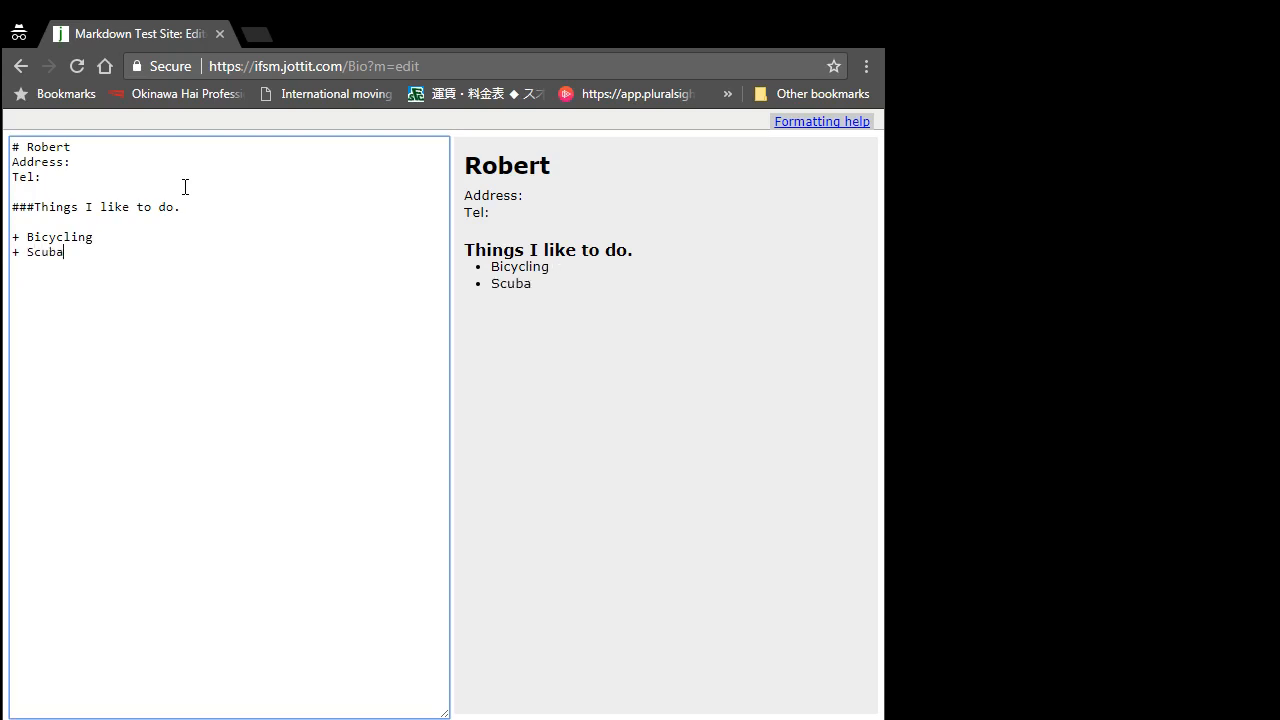
text( Diving)
key(Return)
text(+ Hiking)
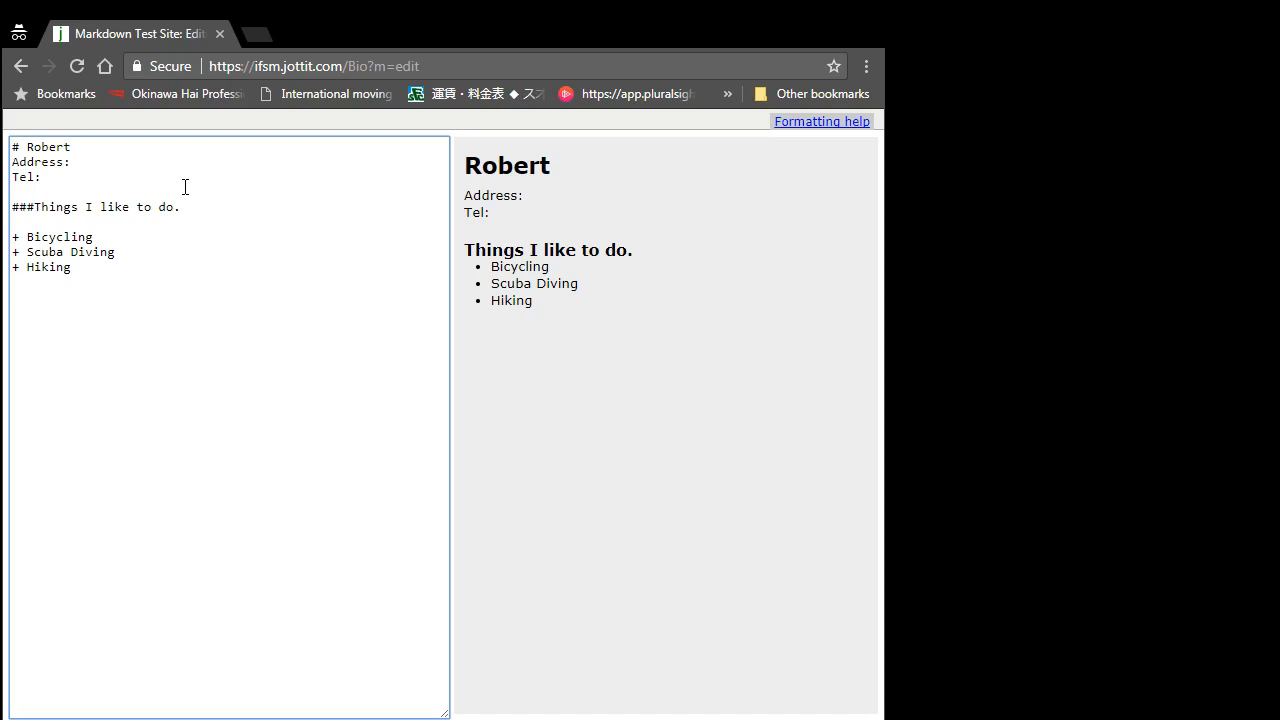
key(Return)
text(+)
text( W)
key(BackSpace)
text(~~WatchTV)
key(BackSpace)
key(BackSpace)
text(TV~~)
Step: Delete the '~~Watch TV~~' line and begin an image line with '!'
drag(131, 269, 150, 285)
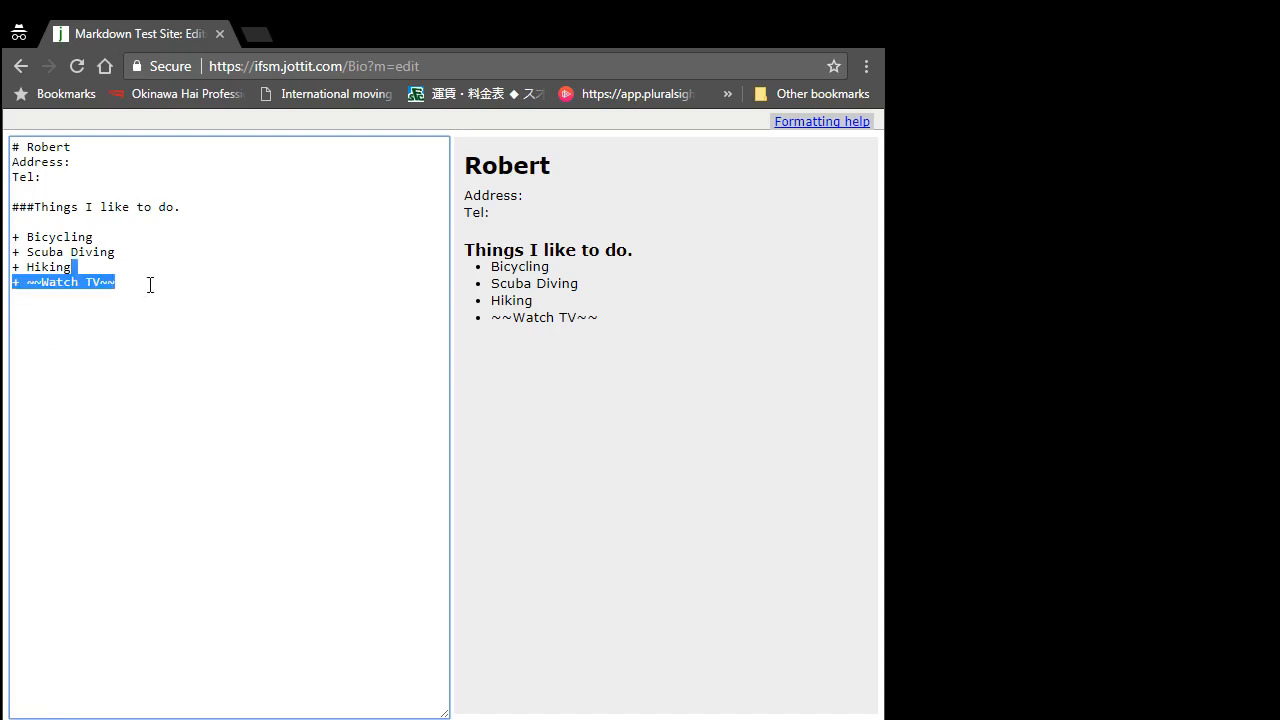
key(Return)
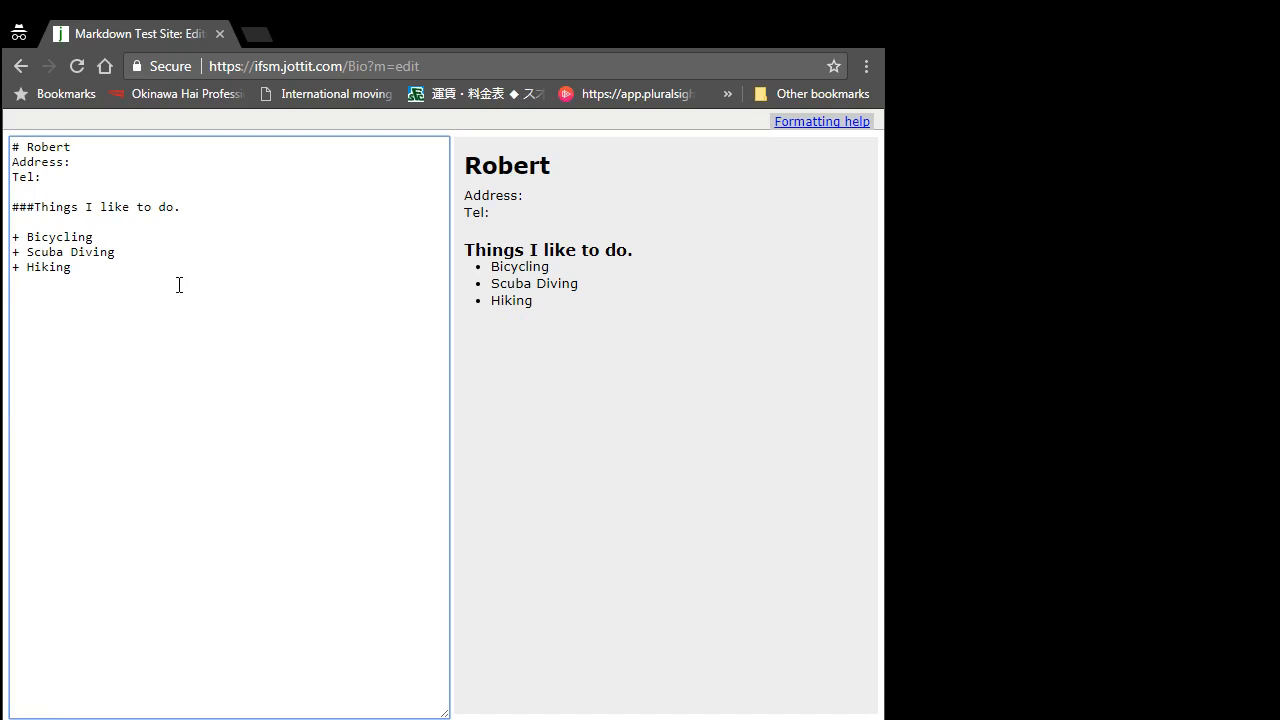
text(!)
Step: Complete the '![My Image]()' image placeholder and open a new browser tab
text([]())
text(My Image)
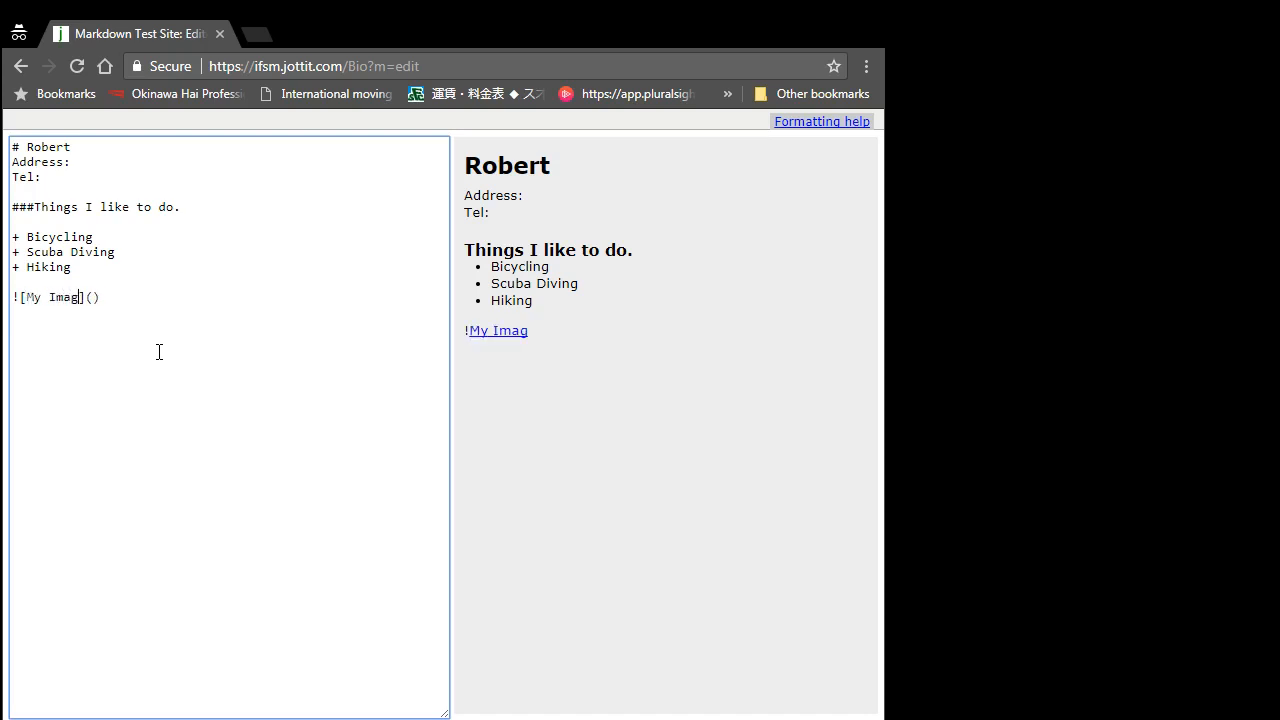
click(101, 298)
click(257, 35)
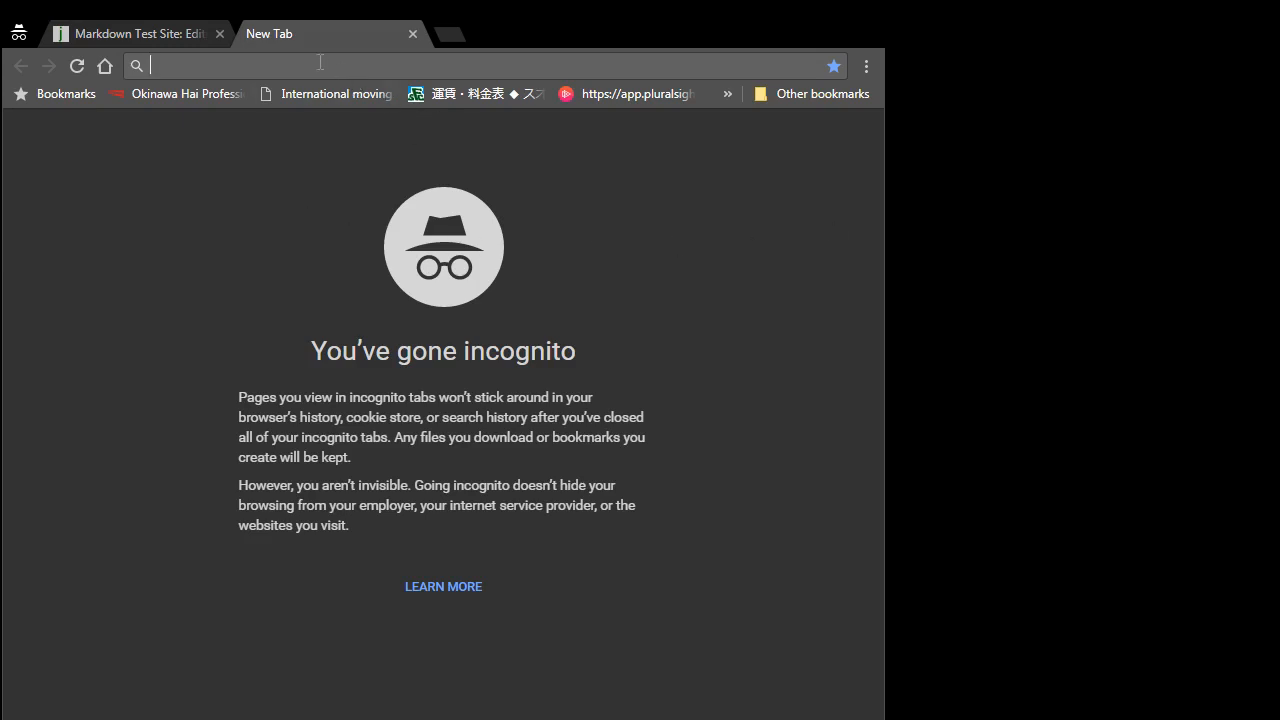
Step: Go to images.google.com and search images for 'fish'
text(images.google.)
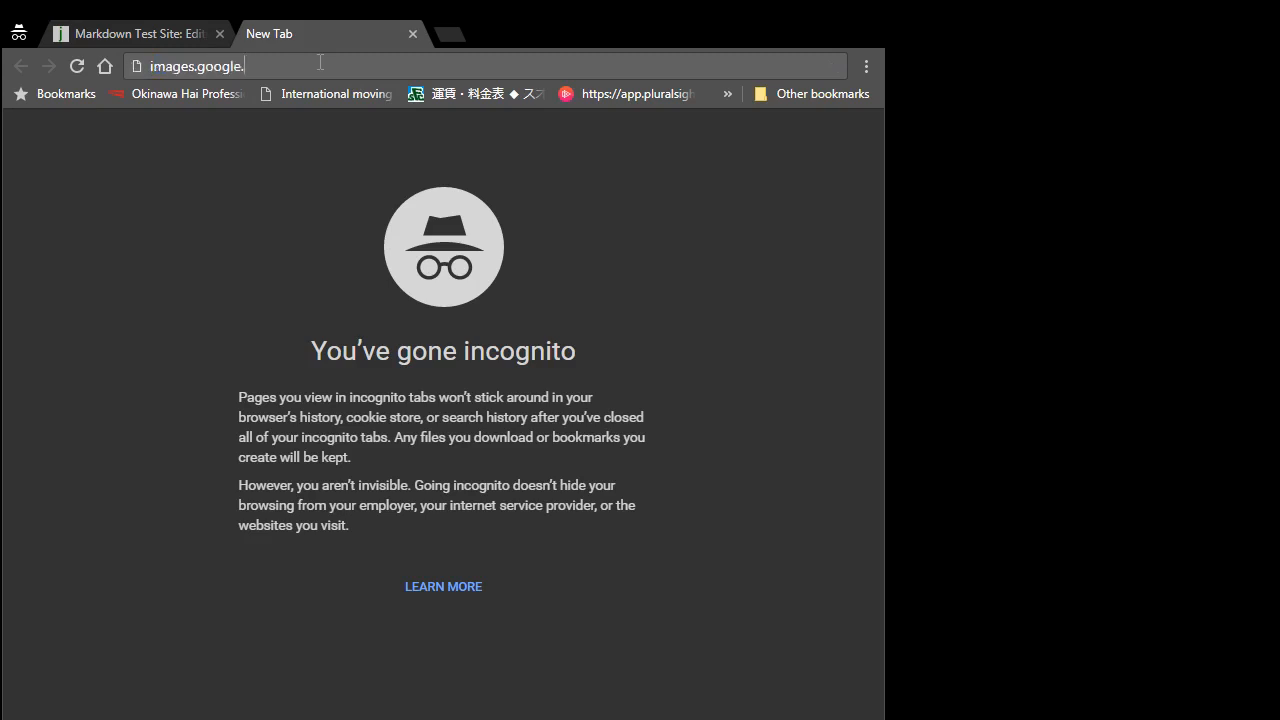
text(com)
key(Return)
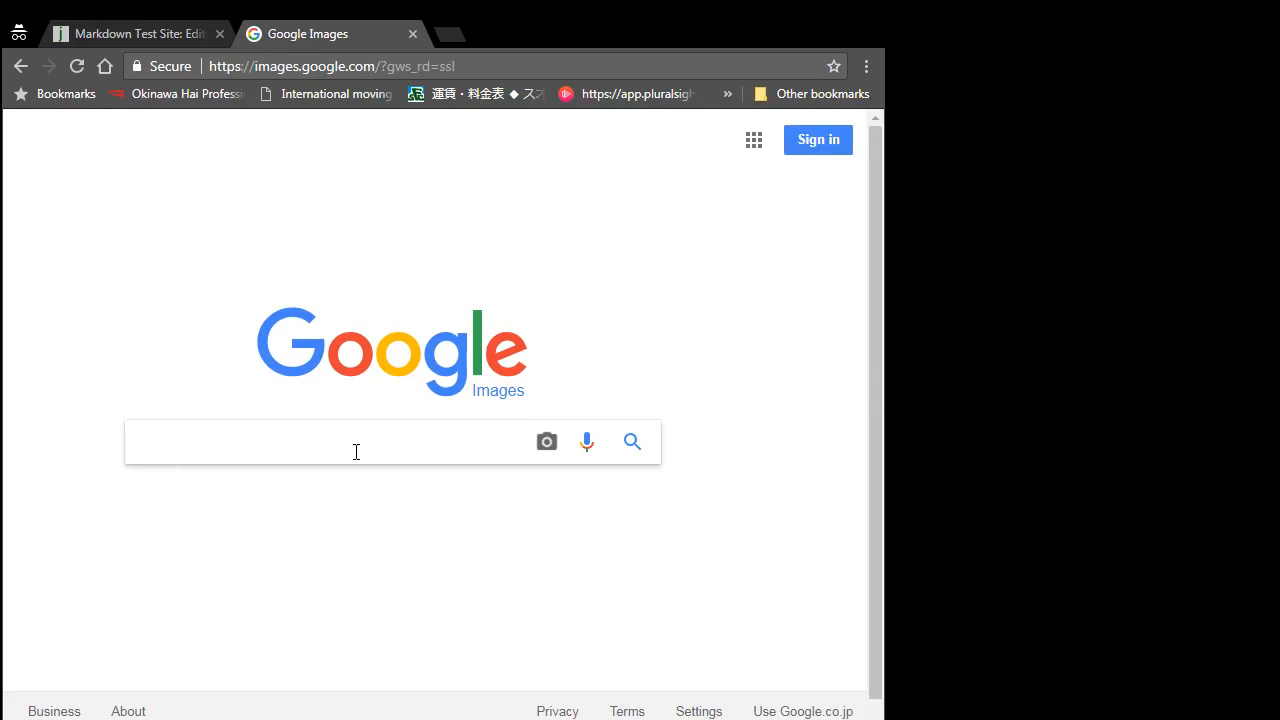
text(fish)
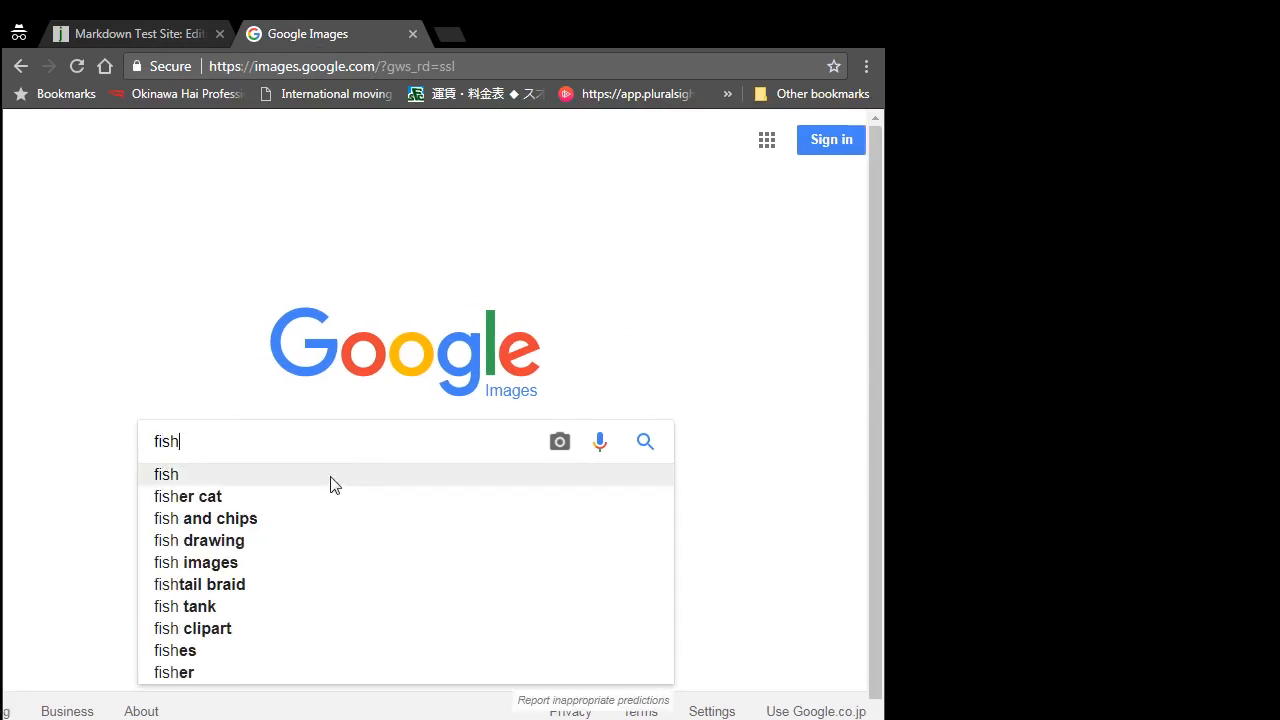
click(303, 482)
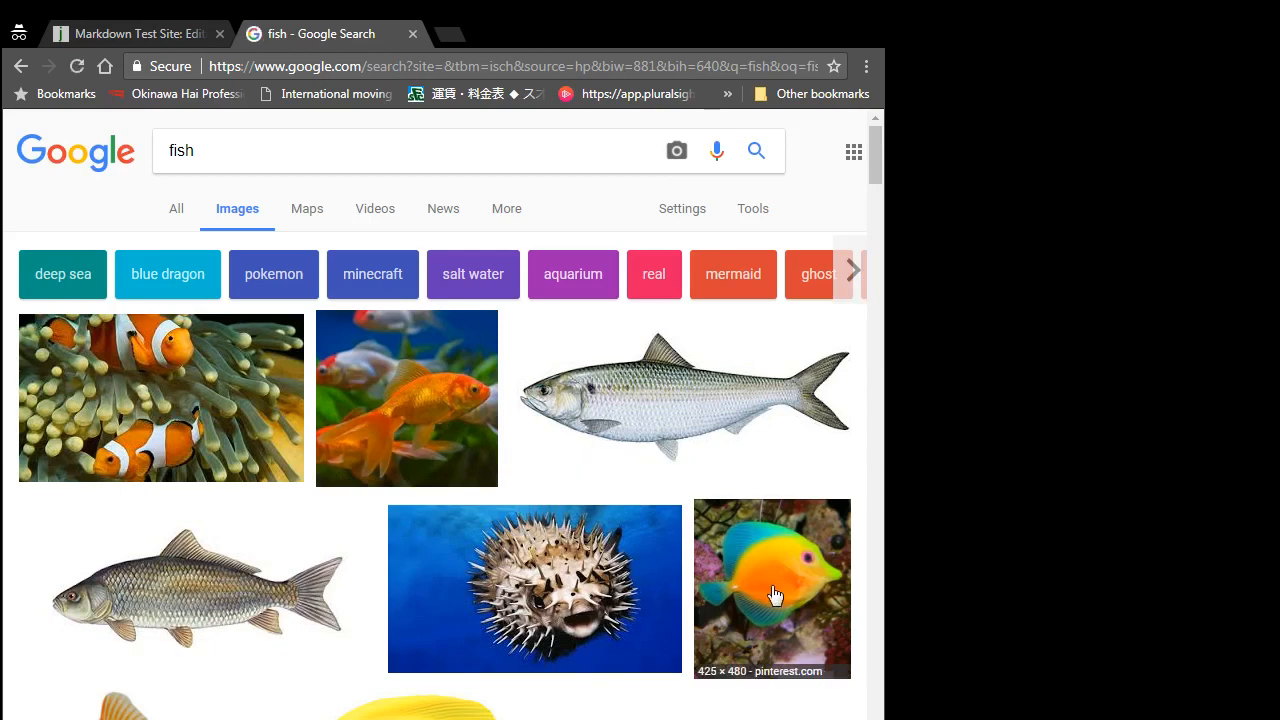
Step: Open the orange-and-blue tropical fish picture full-size in its own tab and select its address
scroll(770, 594, right, 1)
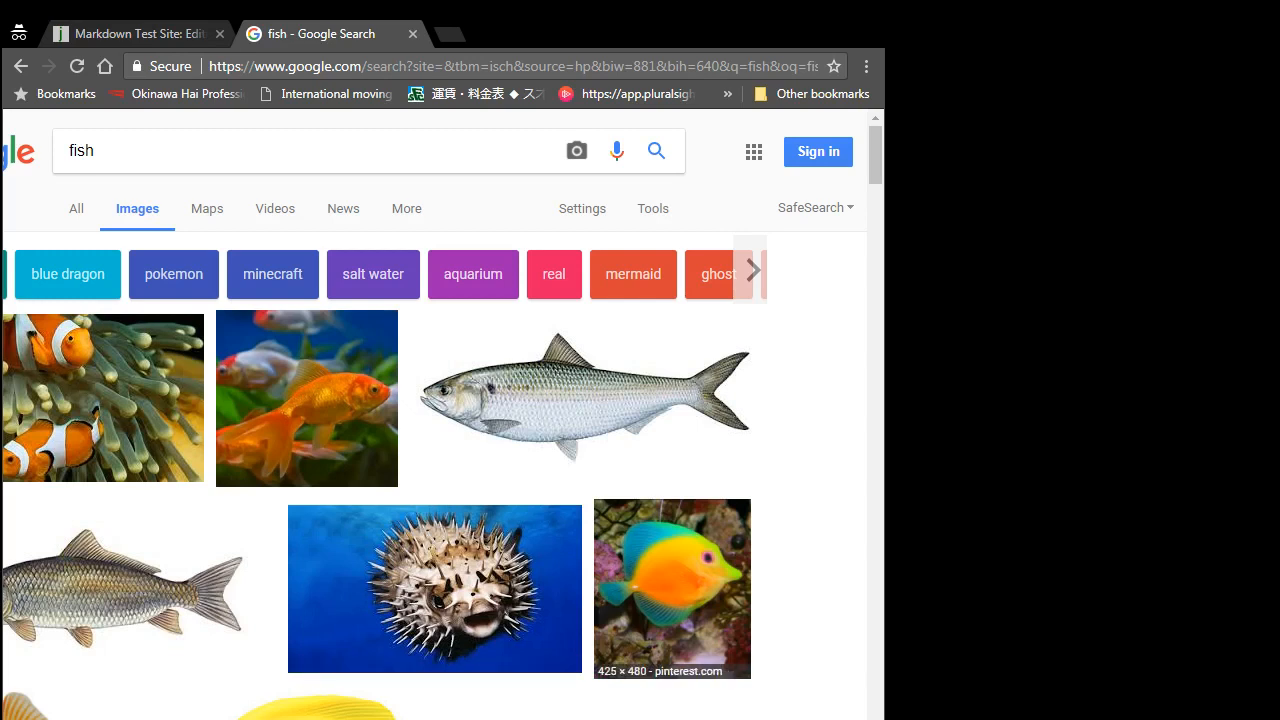
click(649, 606)
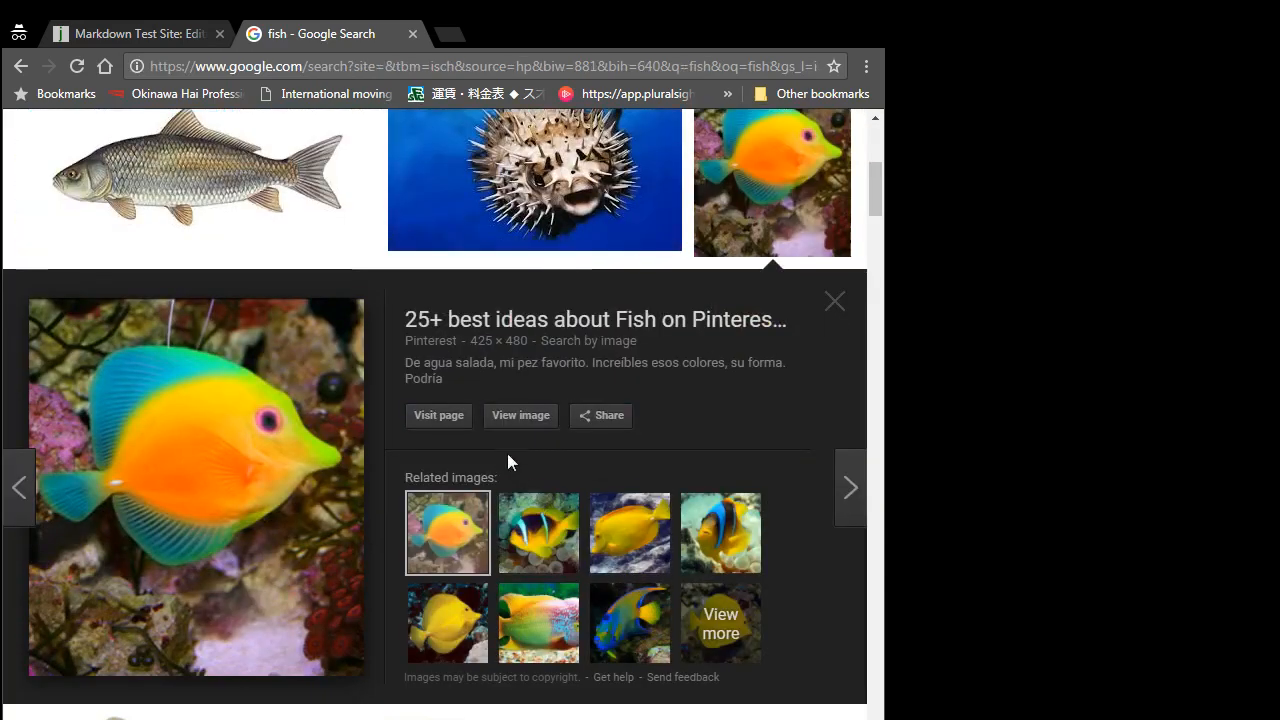
click(517, 417)
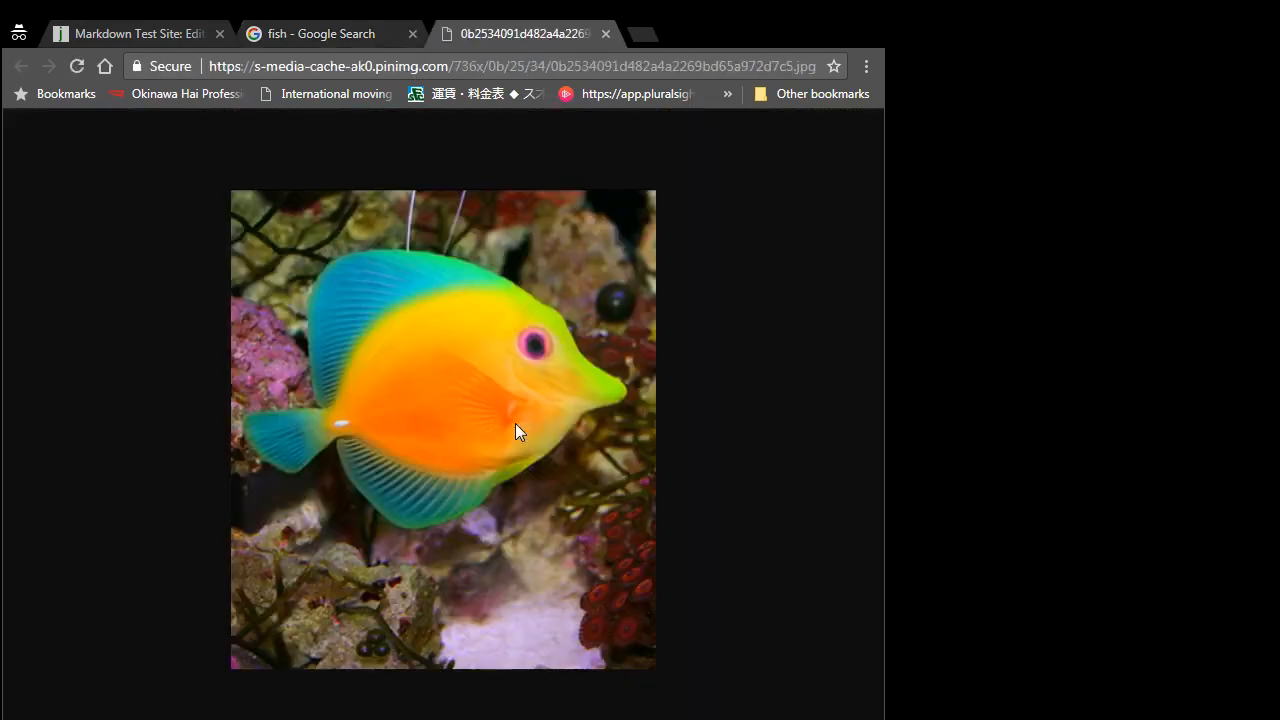
click(351, 69)
key(ctrl+c)
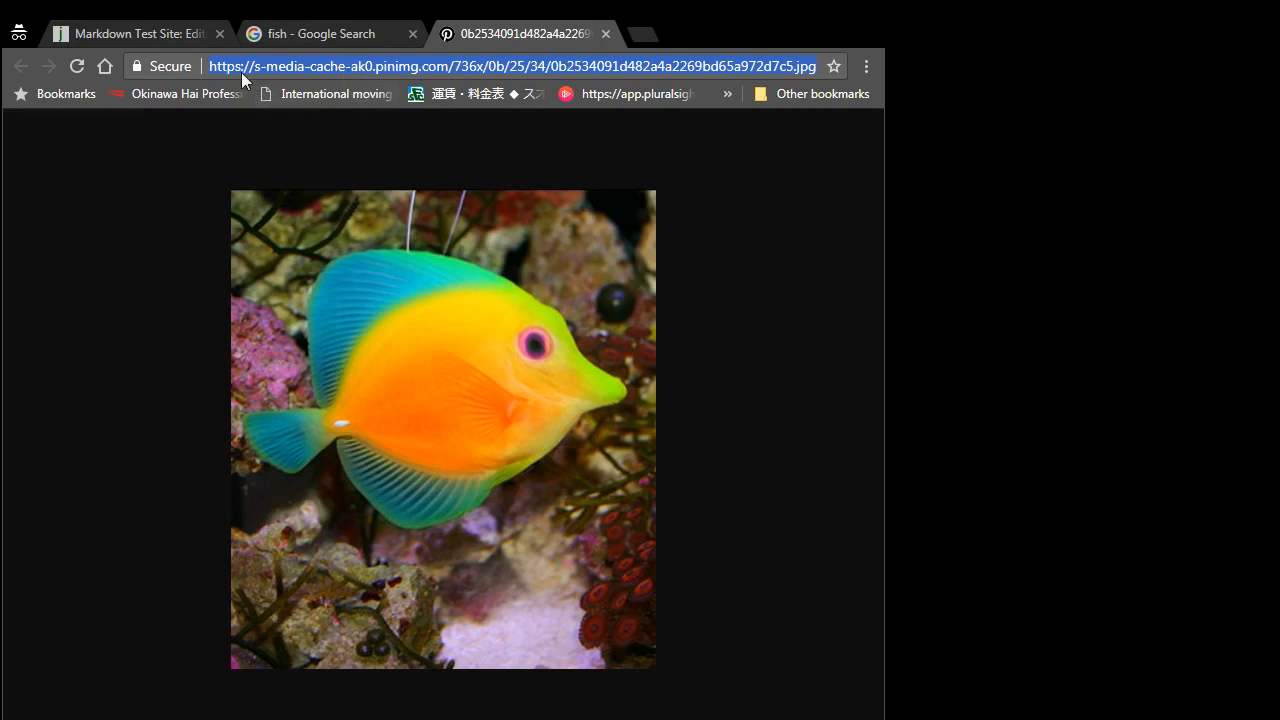
Step: Paste the fish image's pinimg.com address into the My Image parentheses and save the Bio page
click(153, 36)
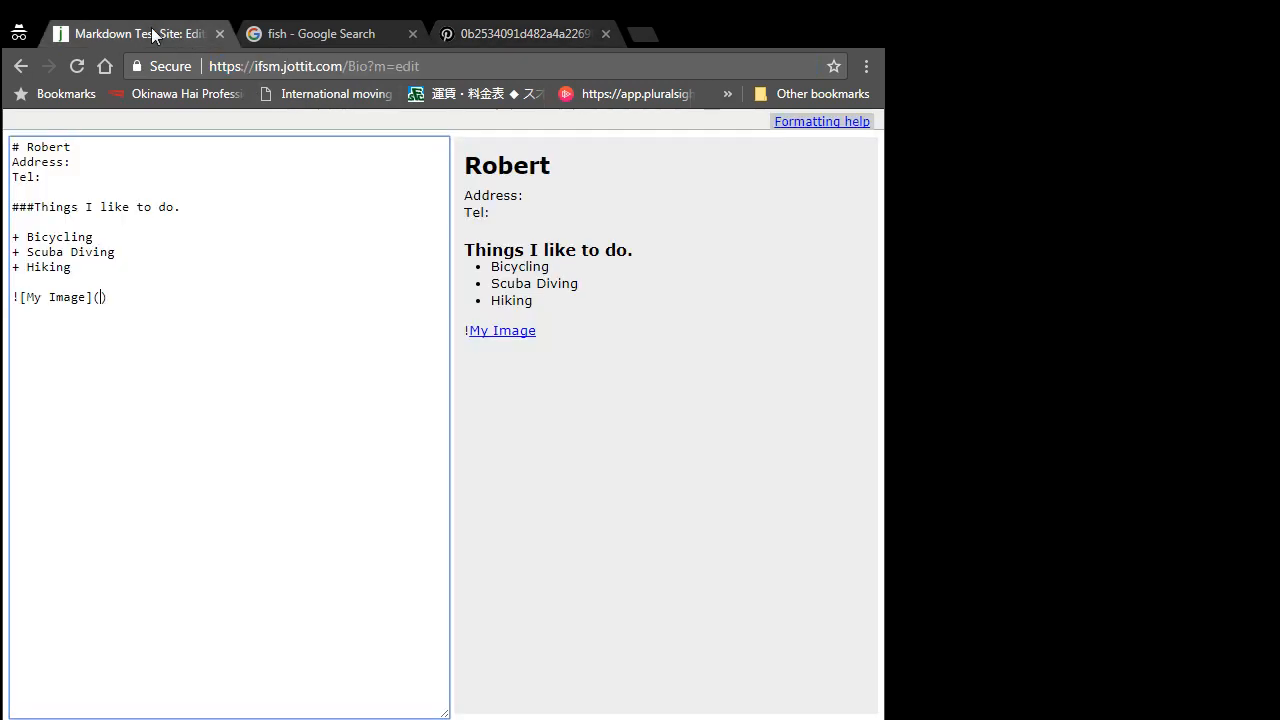
click(99, 298)
key(ctrl+v)
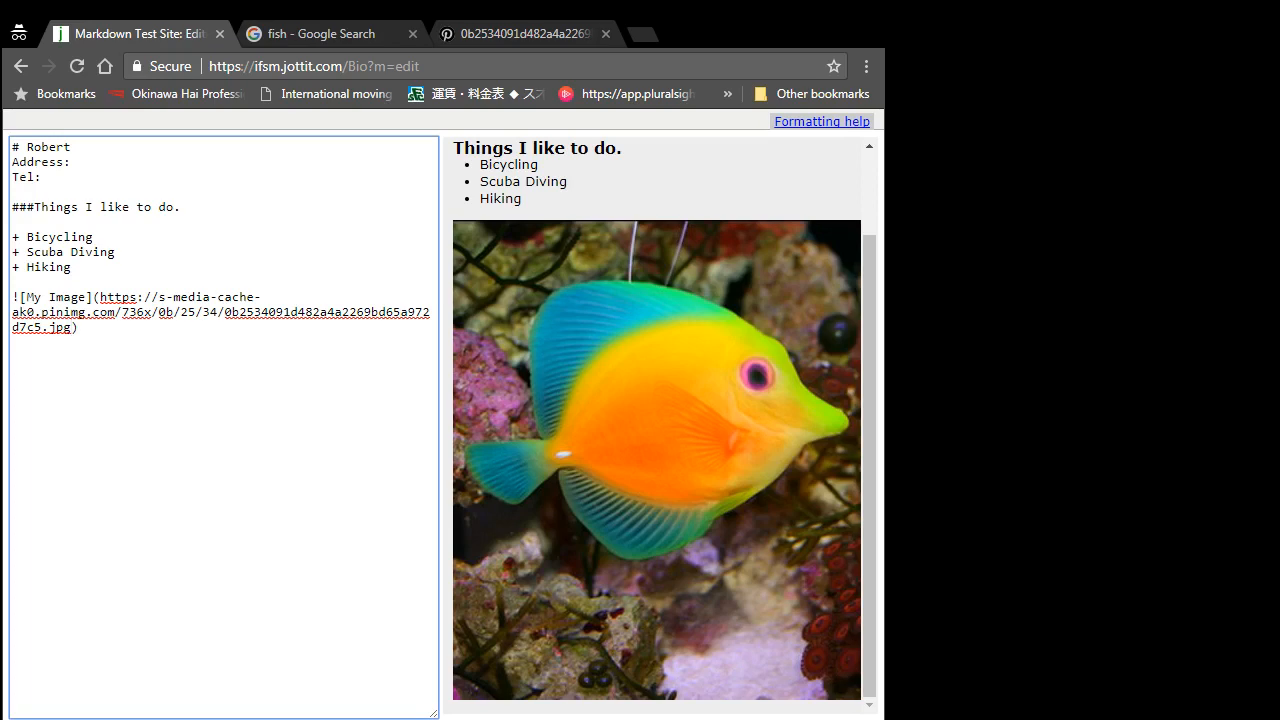
key(Tab)
key(Return)
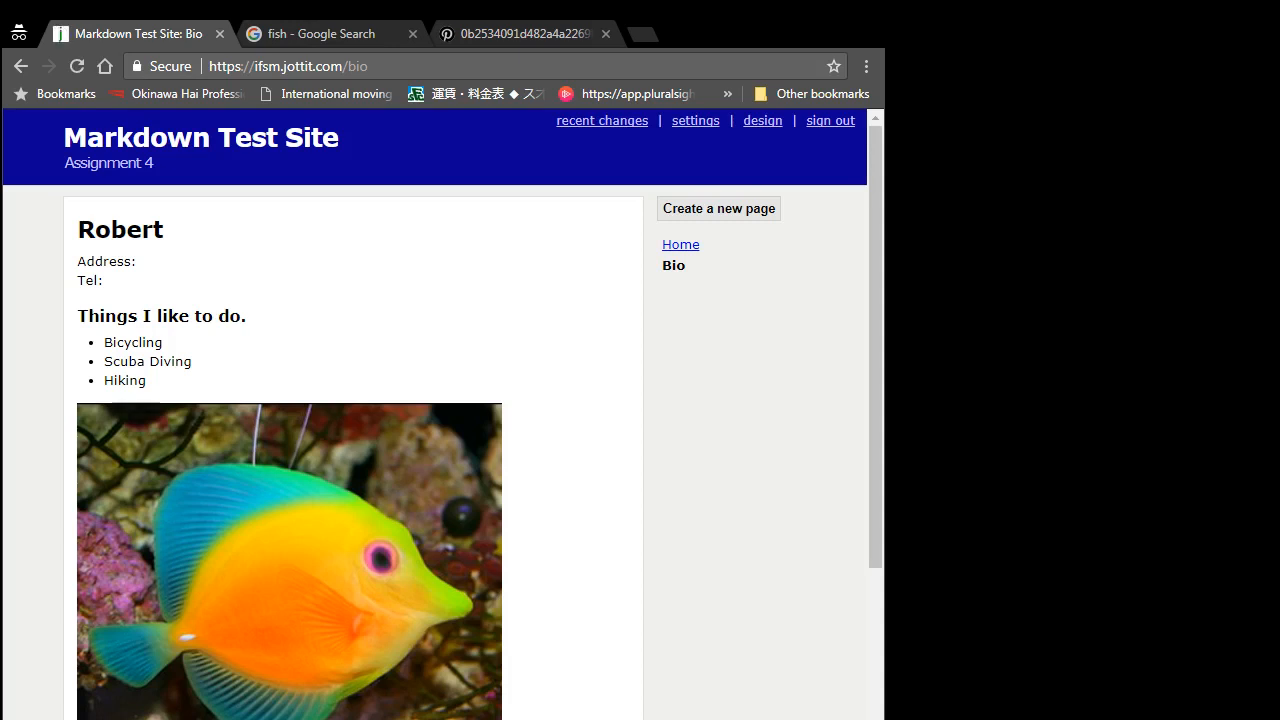
click(685, 249)
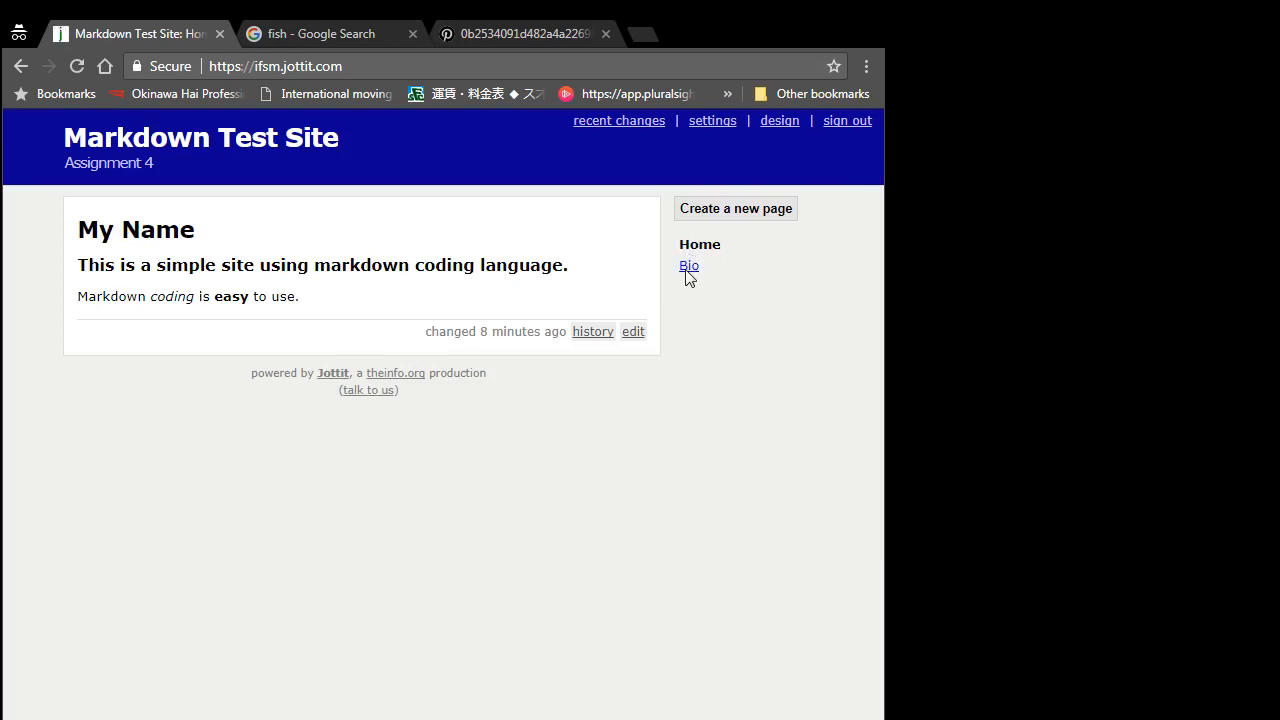
click(687, 268)
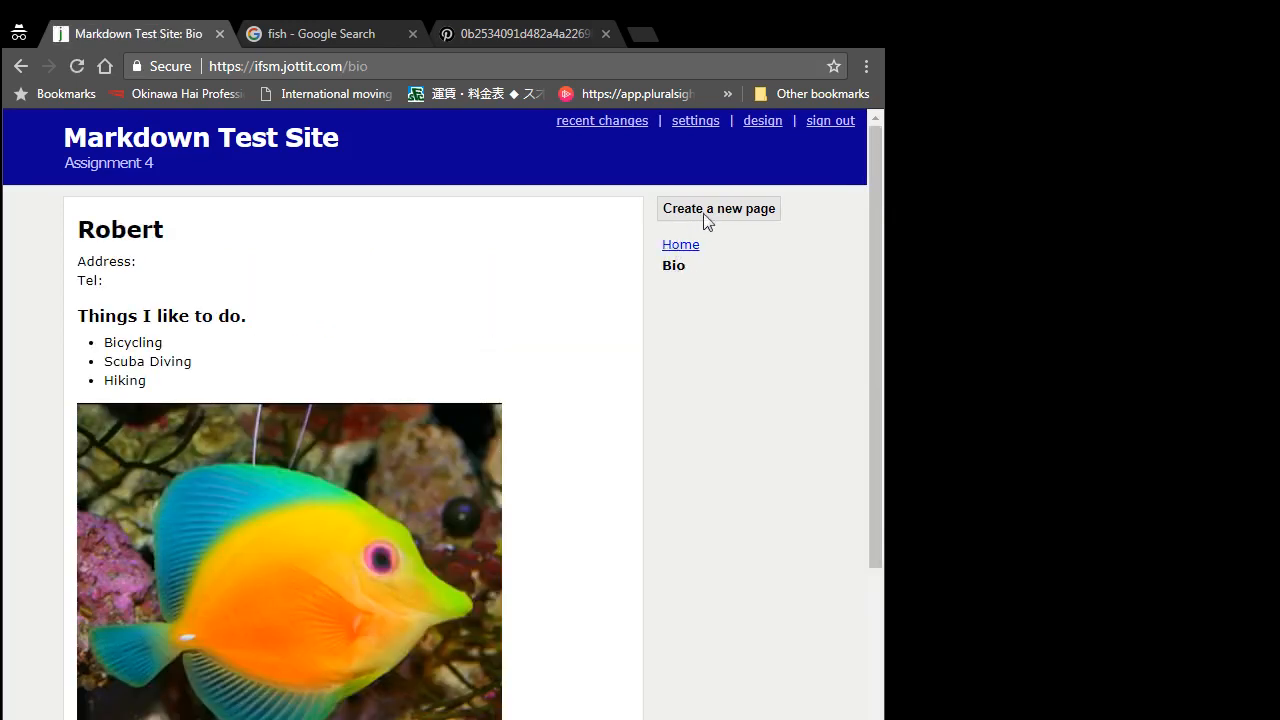